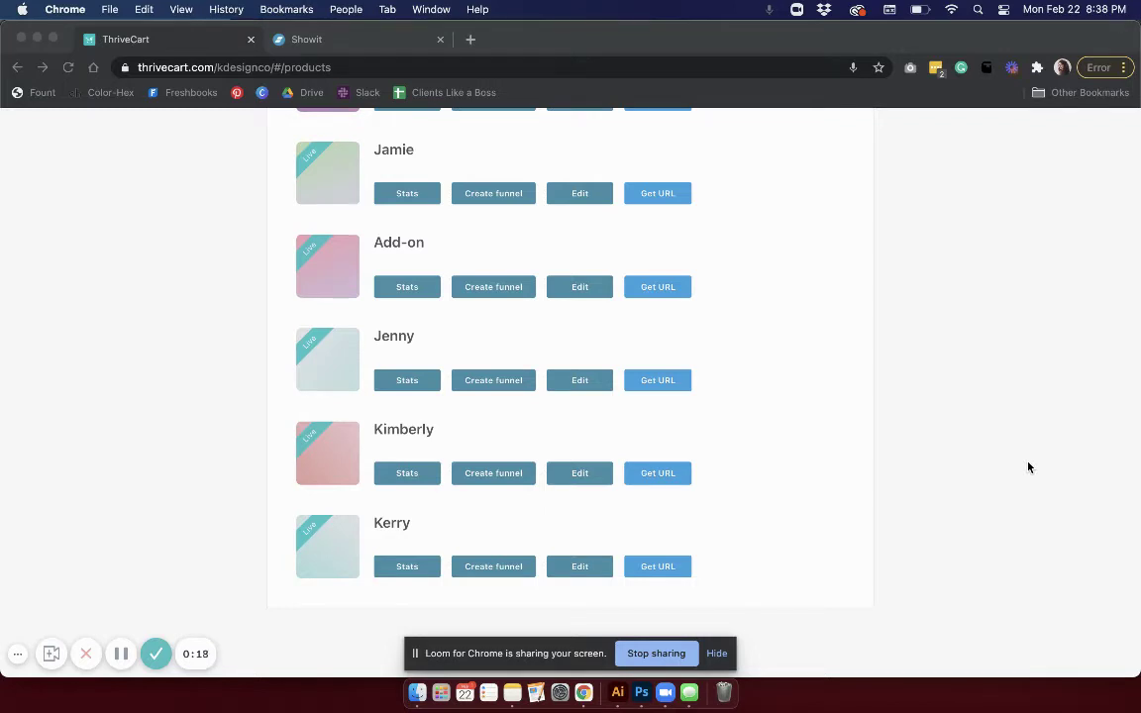
Step: Open the checkout URL and button code options for the Becca product in the products list
scroll(1029, 468, "up", 2)
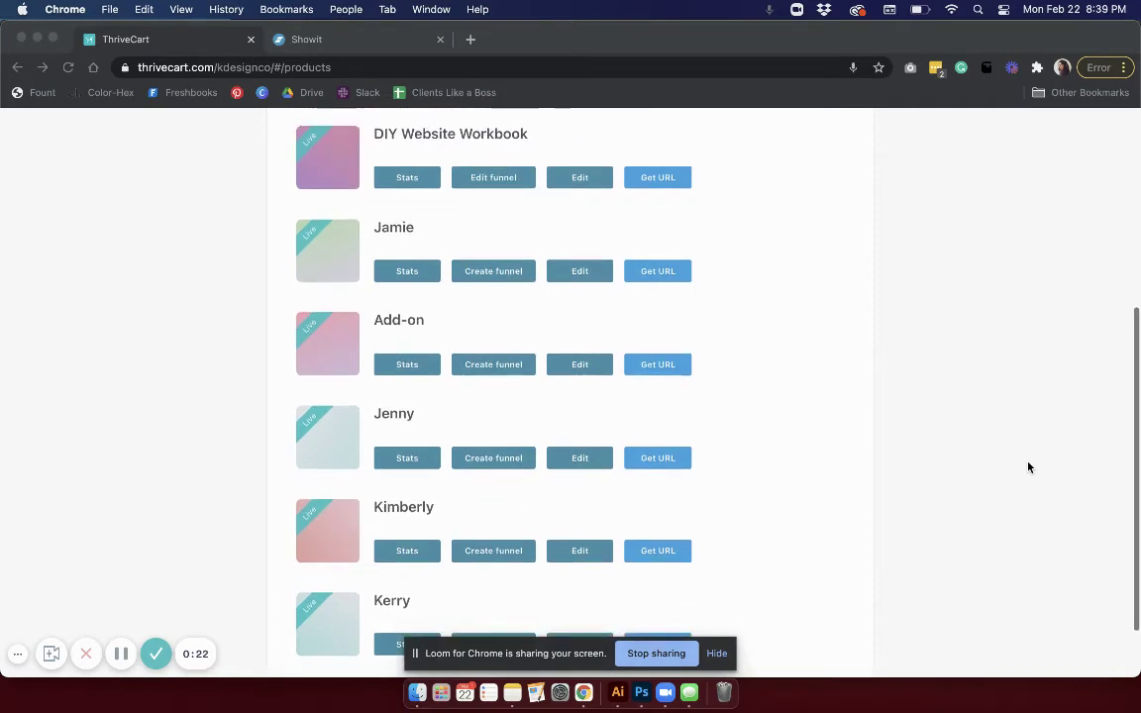
scroll(1028, 467, "down", 1)
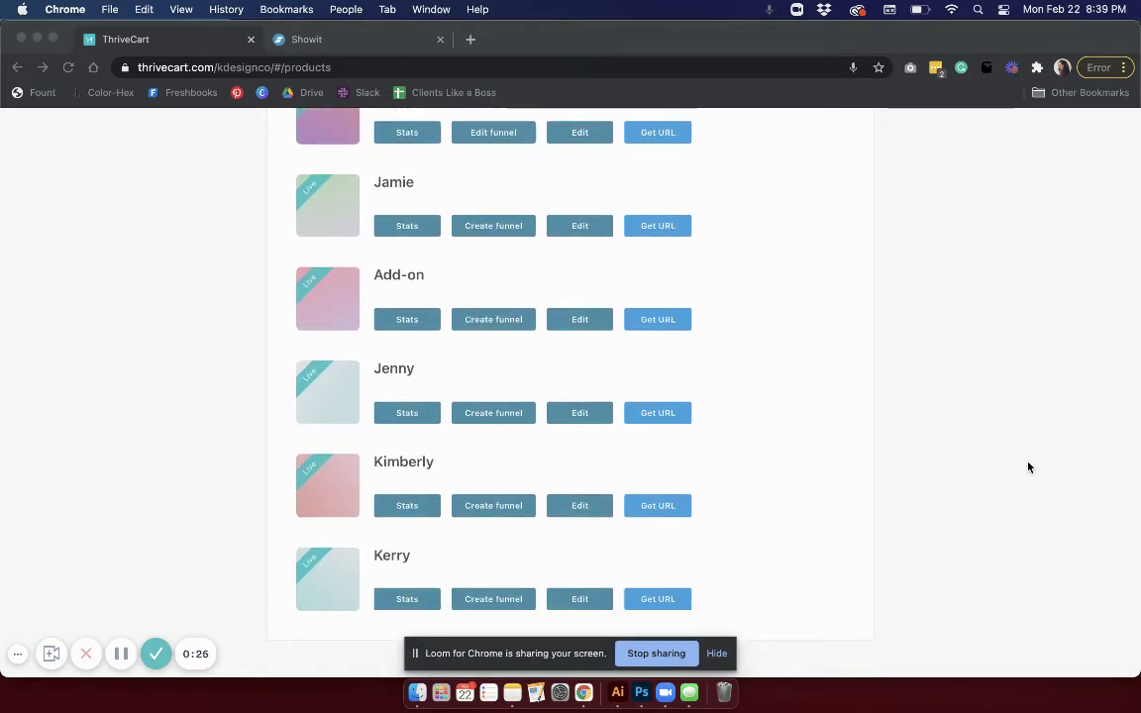
scroll(1029, 467, "up", 1)
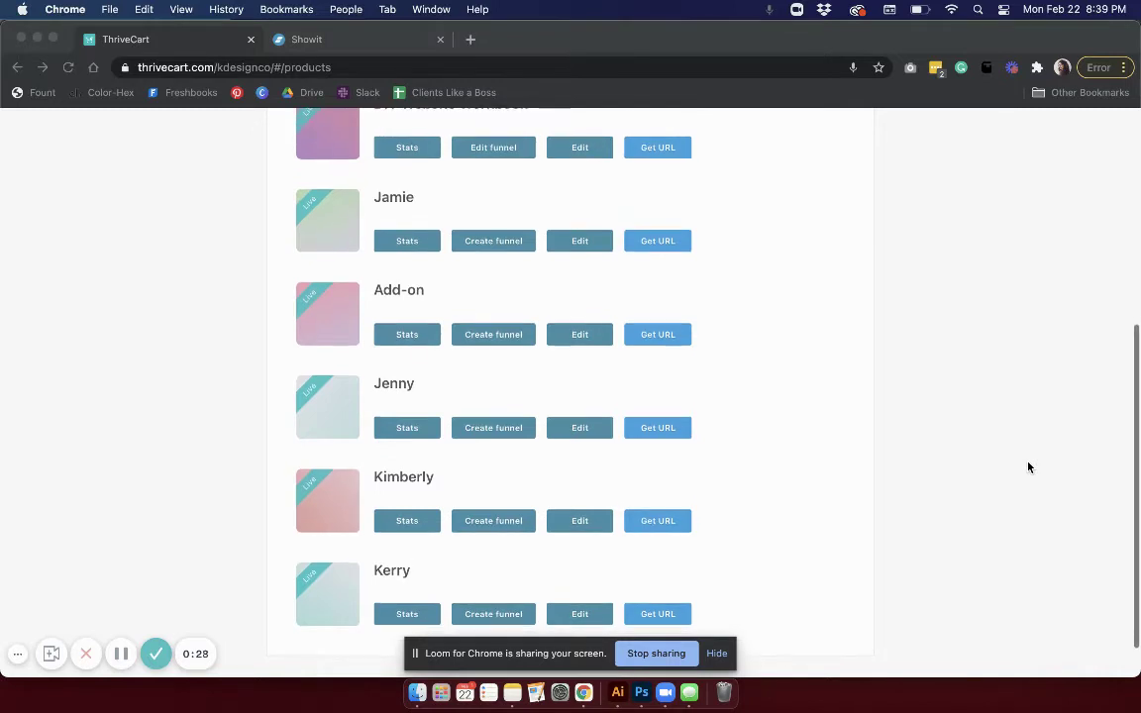
scroll(1028, 467, "up", 3)
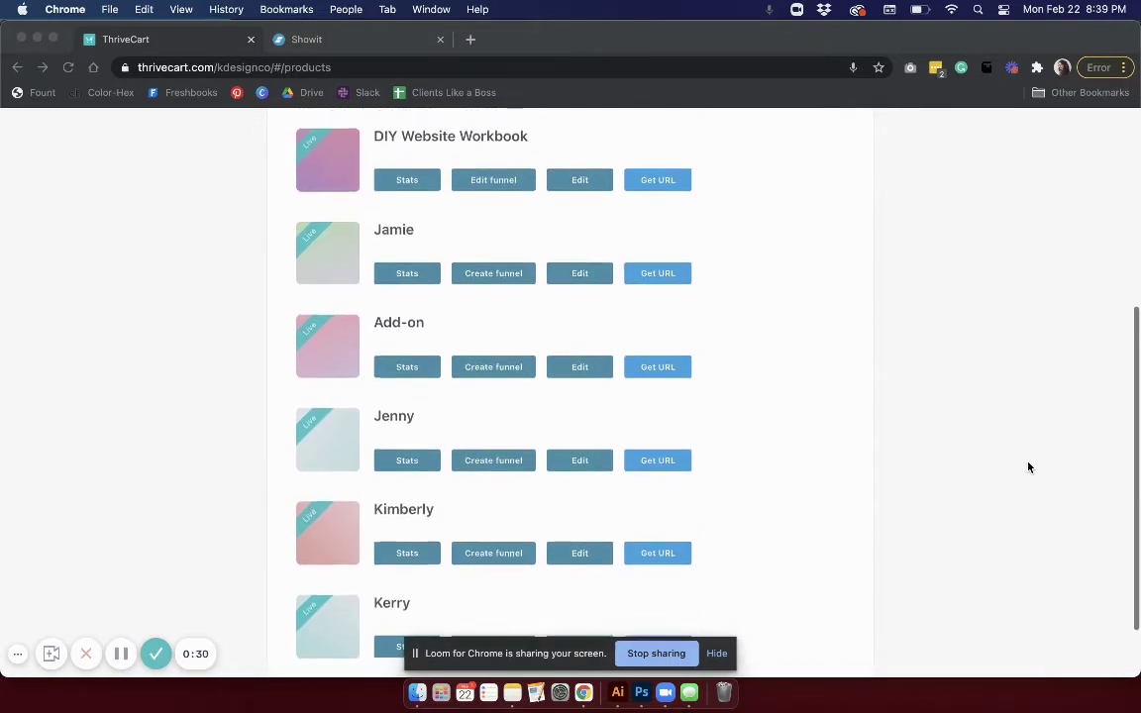
scroll(1028, 467, "up", 5)
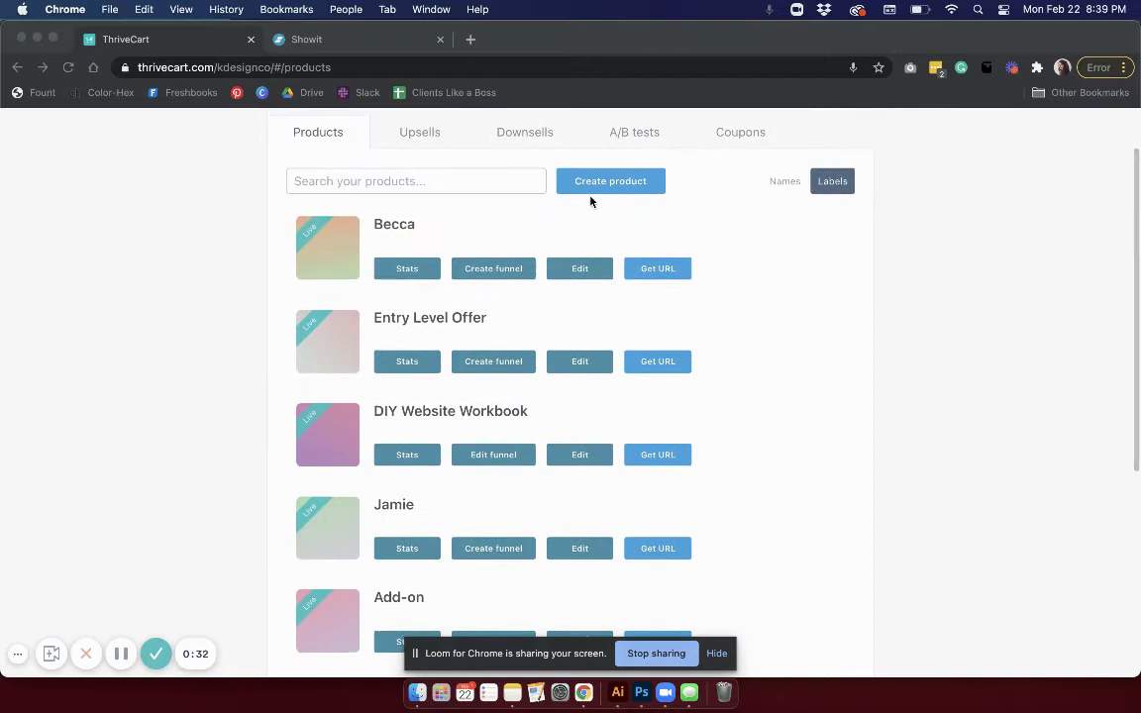
scroll(590, 205, "up", 2)
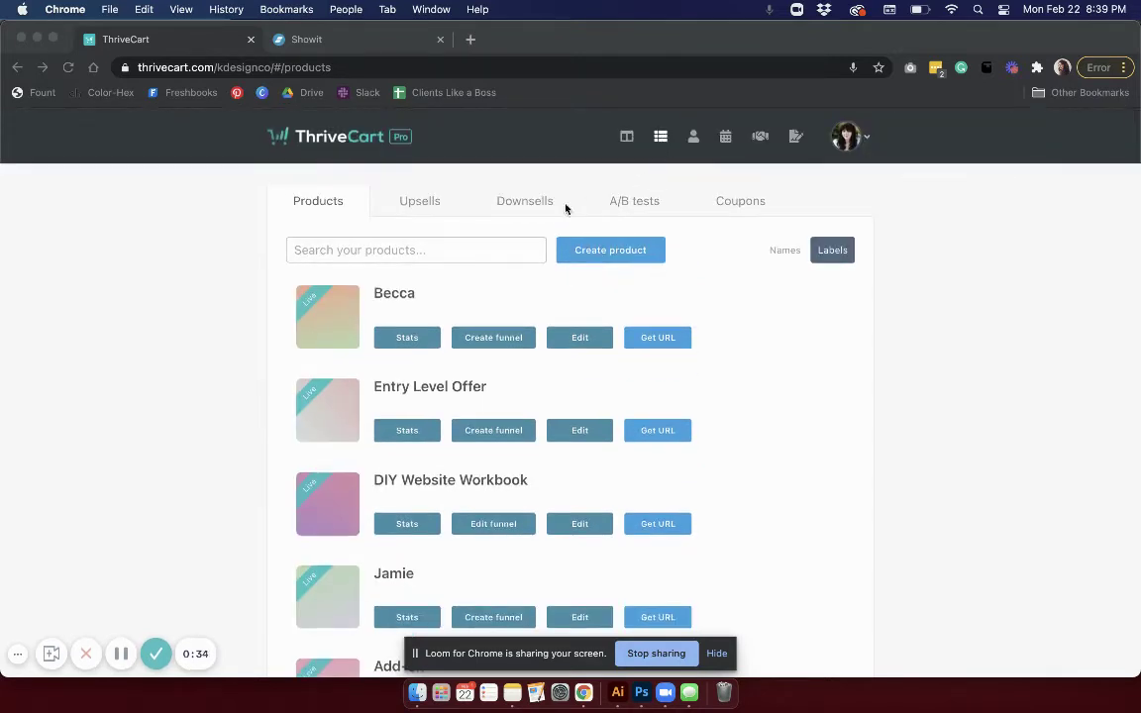
scroll(396, 342, "down", 1)
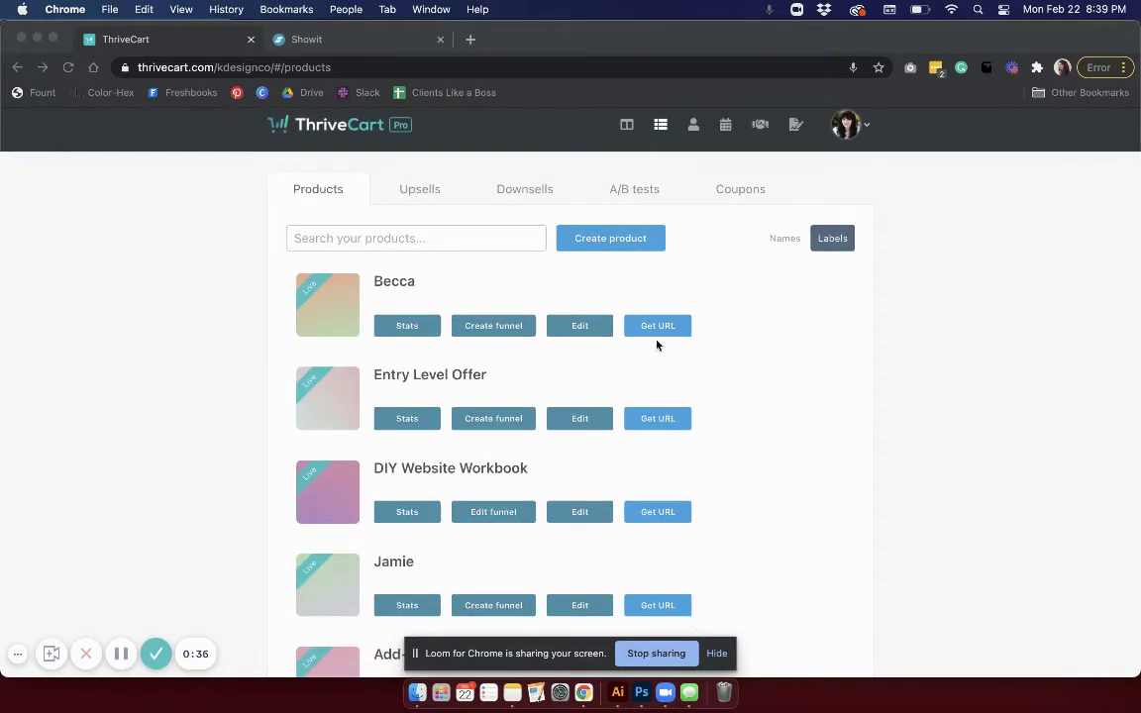
left_click(770, 334)
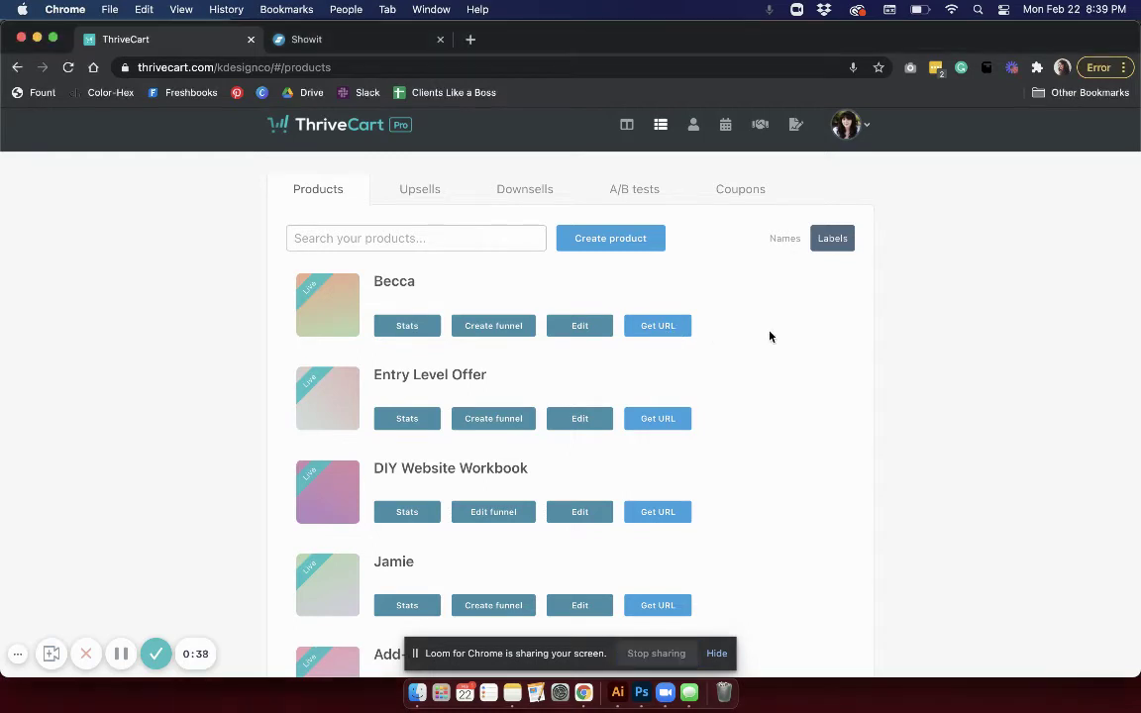
left_click(656, 328)
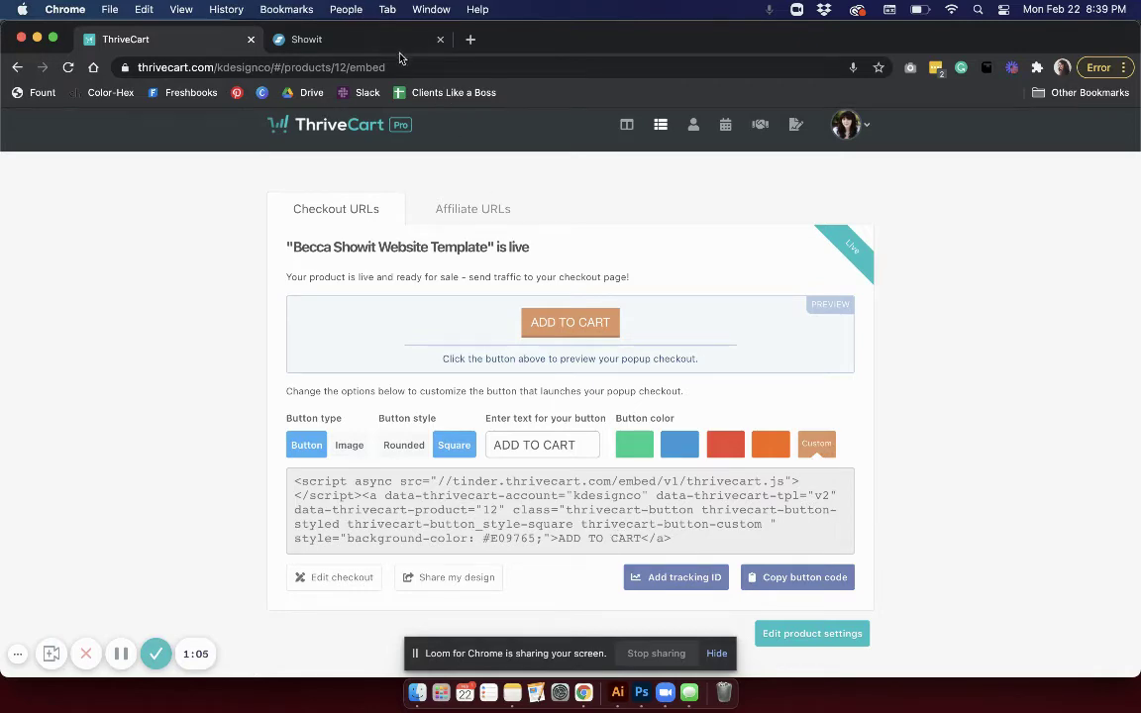
Step: Switch to Showit and copy the hex code of the BUY IT NOW button's fill colour
left_click(329, 39)
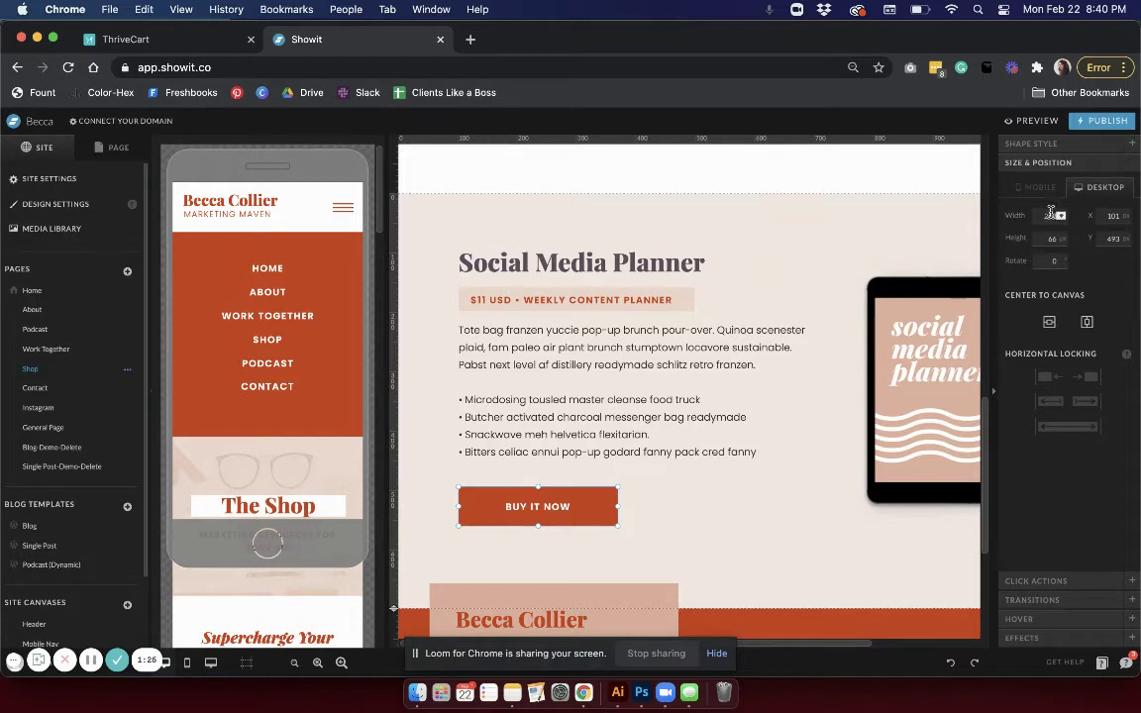
left_click(1061, 147)
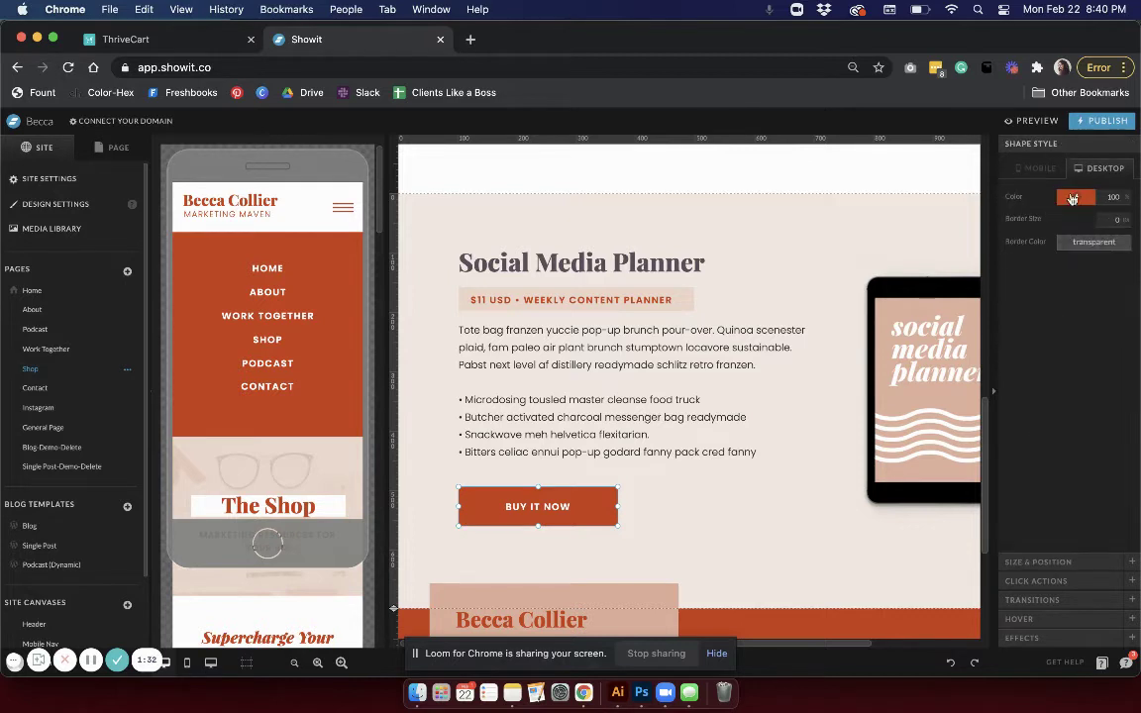
left_click(1071, 201)
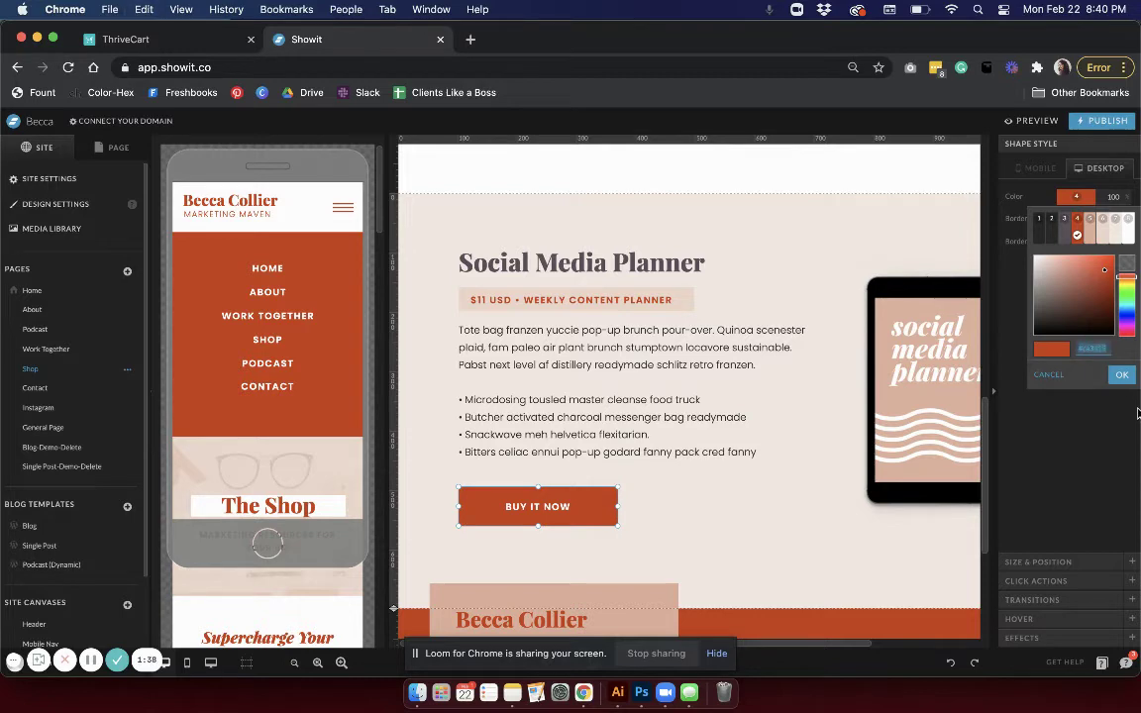
left_click(1014, 341)
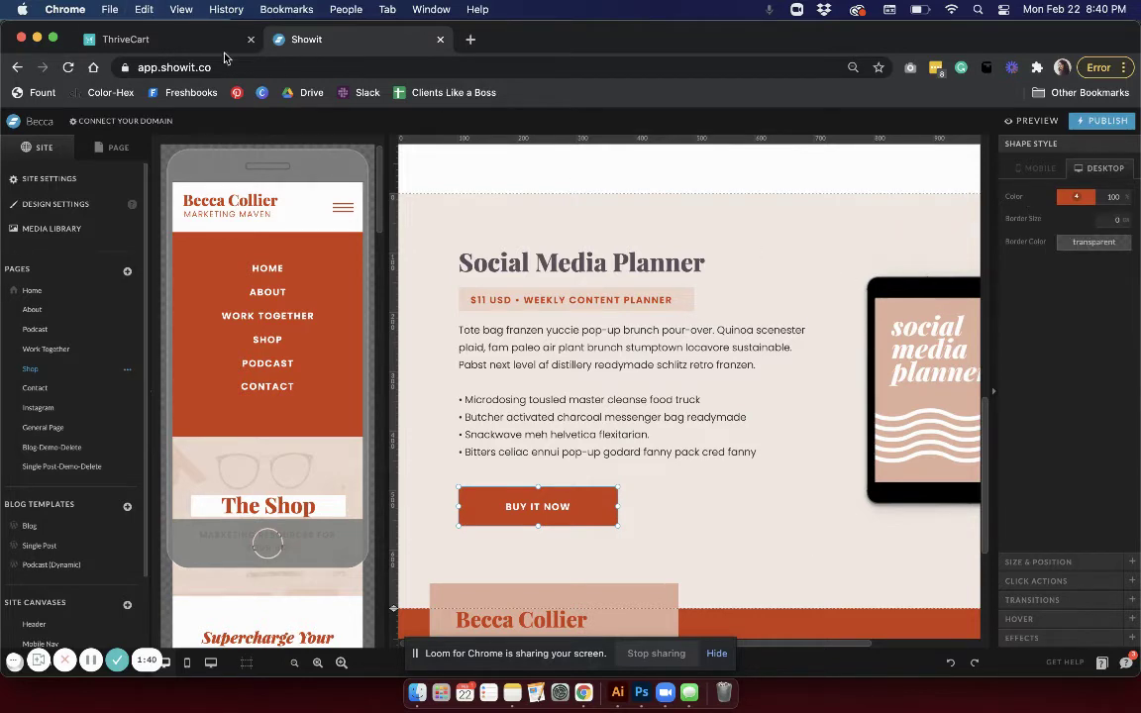
Step: Return to ThriveCart, set the ADD TO CART button's custom colour to #CA3D15 and copy the button code
left_click(192, 45)
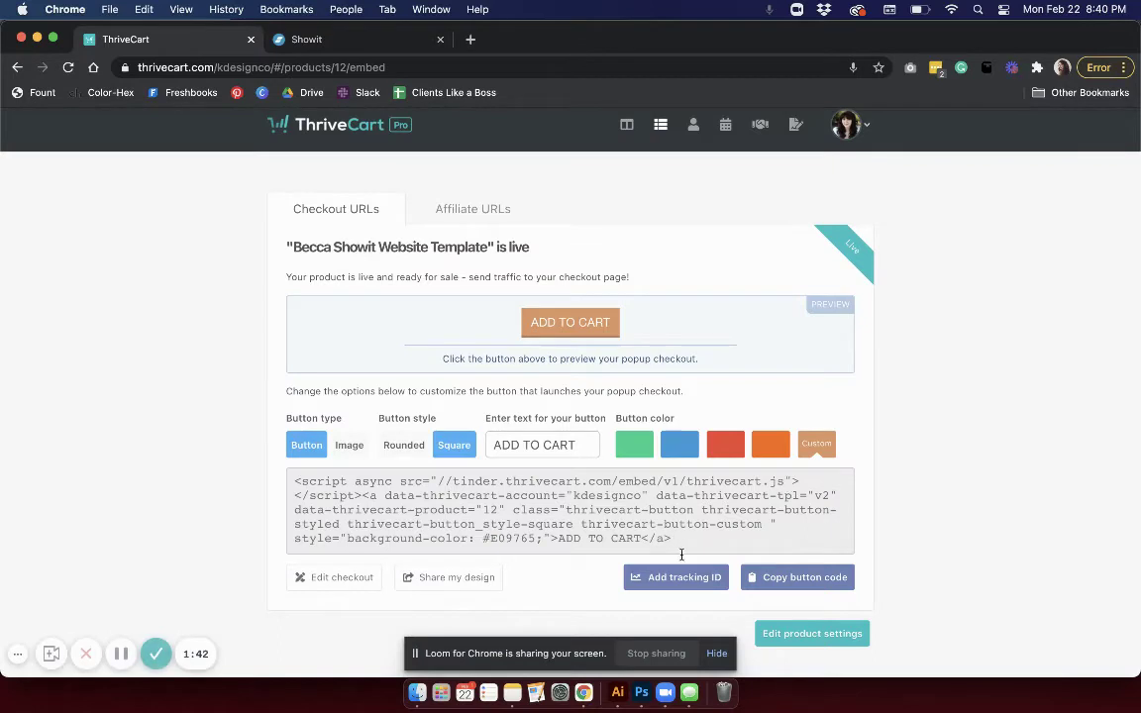
left_click(827, 446)
left_click(810, 597)
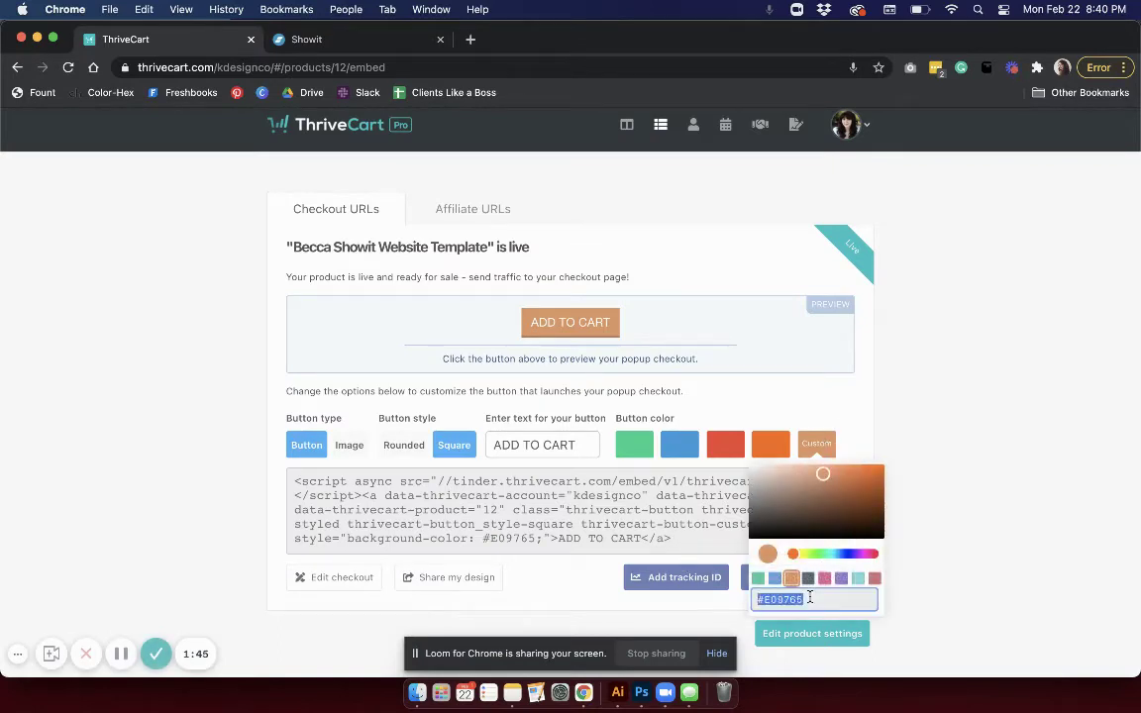
type("#CA3D15")
left_click(844, 420)
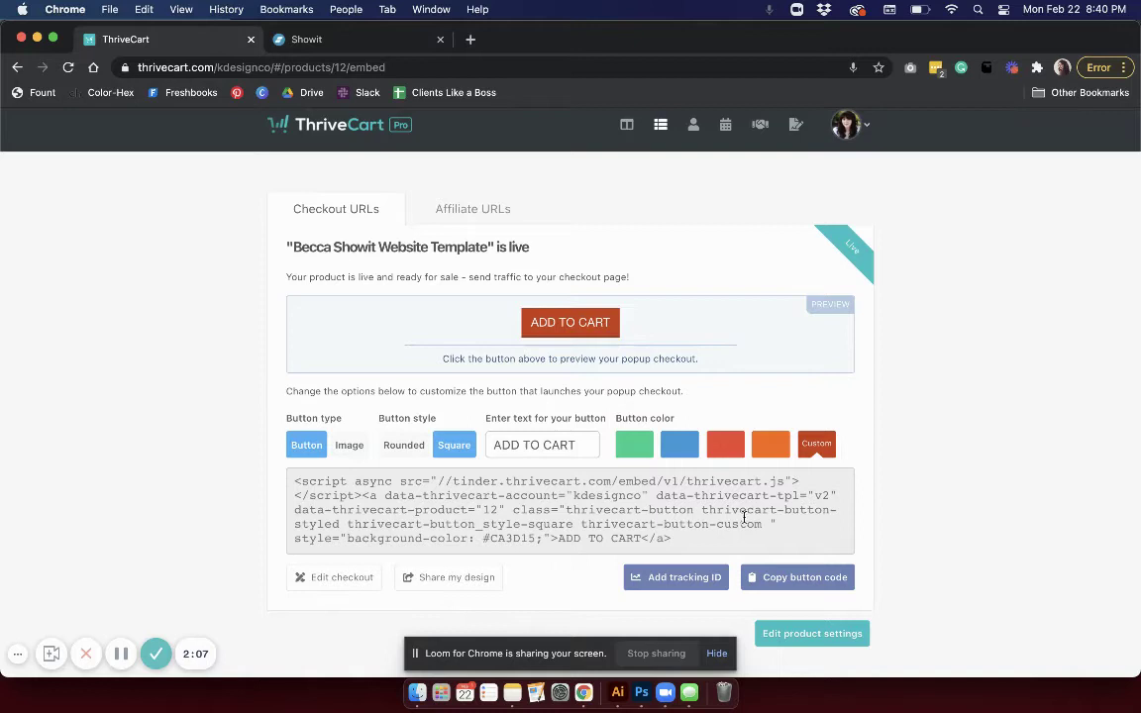
left_click(795, 577)
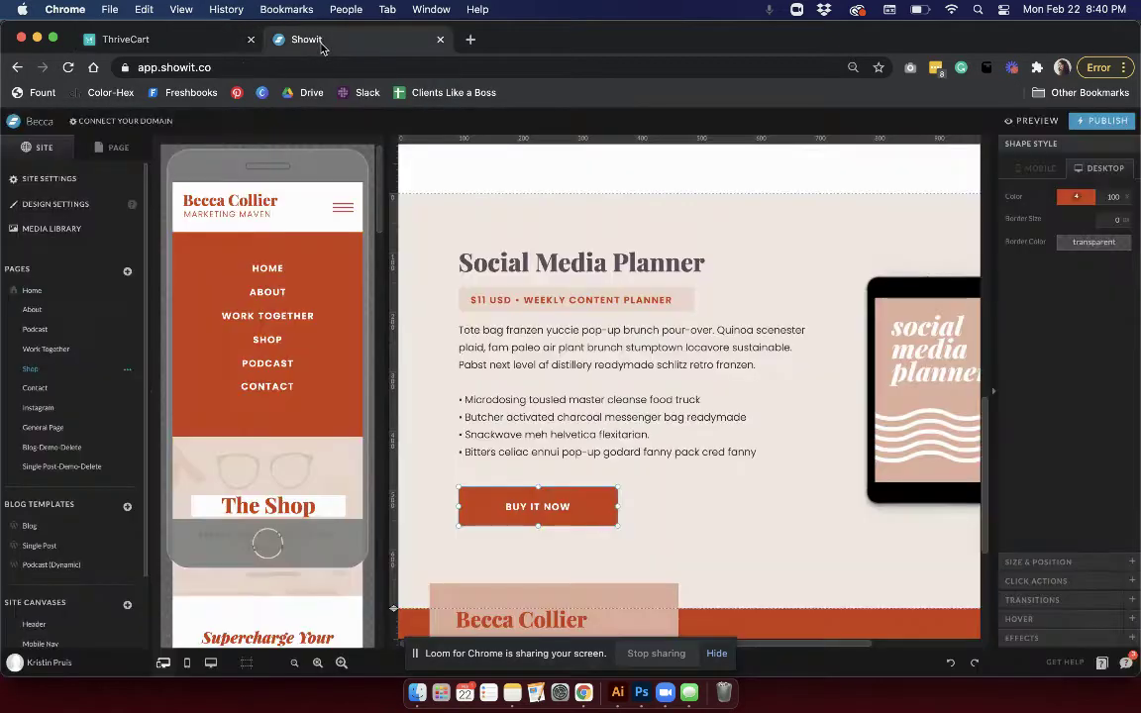
Step: Switch to Showit, show only the desktop layout and delete the BUY IT NOW button with its text
left_click(319, 44)
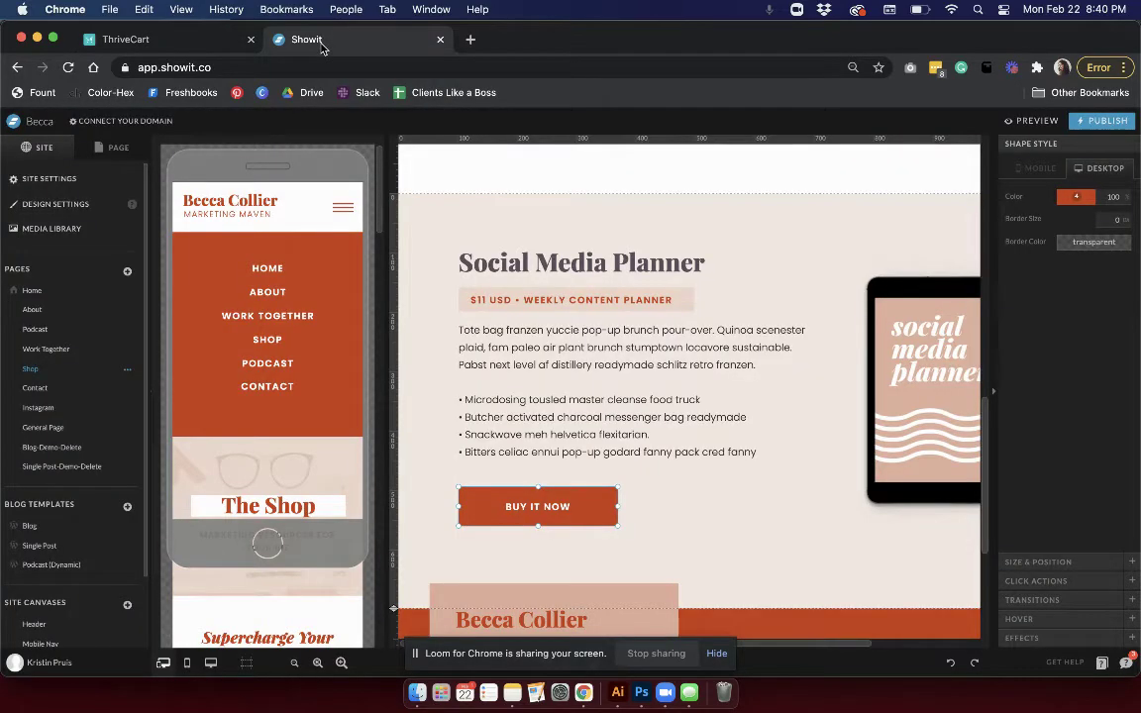
left_click(210, 662)
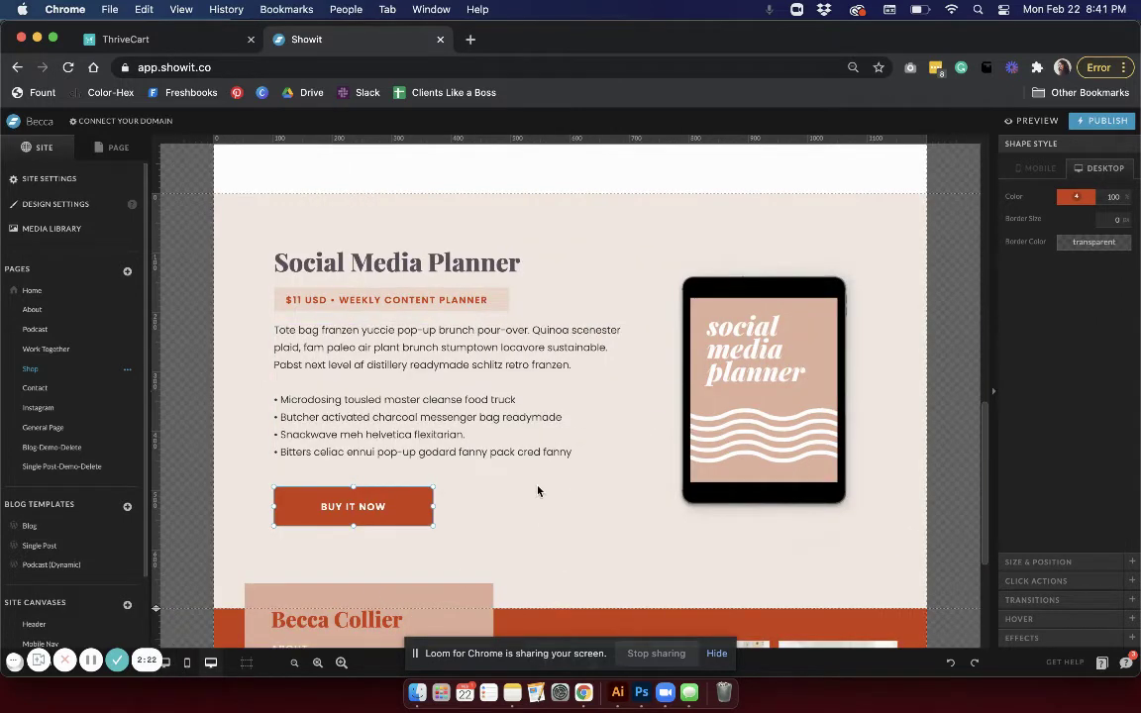
left_click(504, 536)
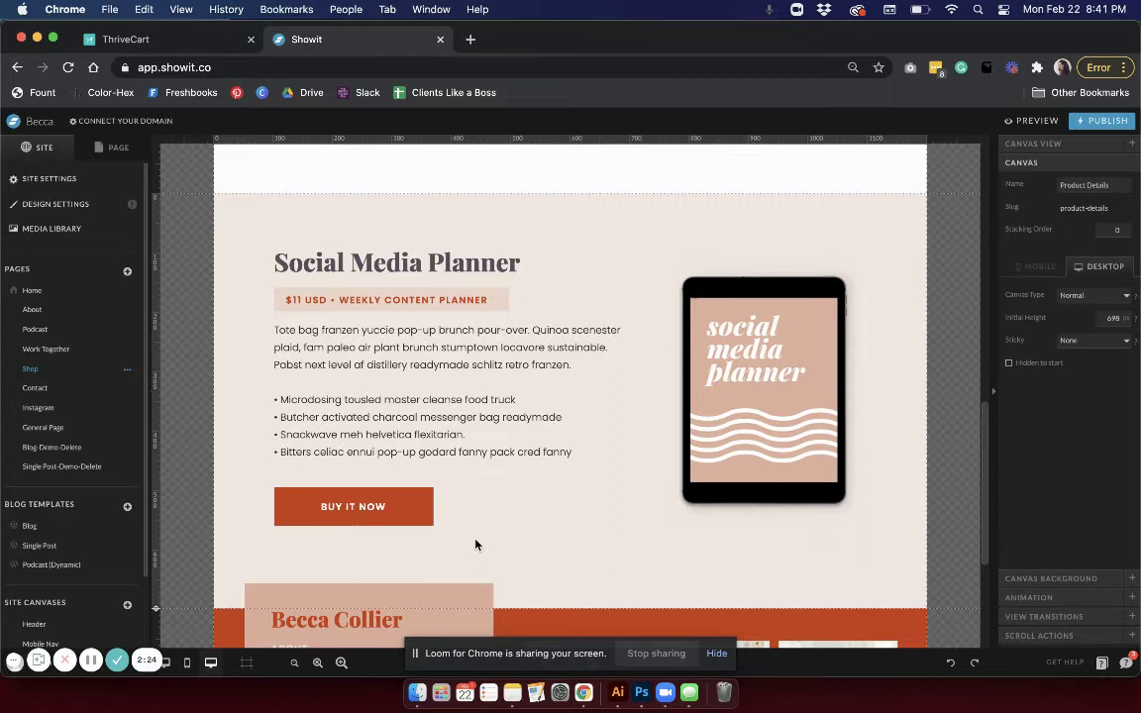
left_click_drag(473, 543, 321, 500)
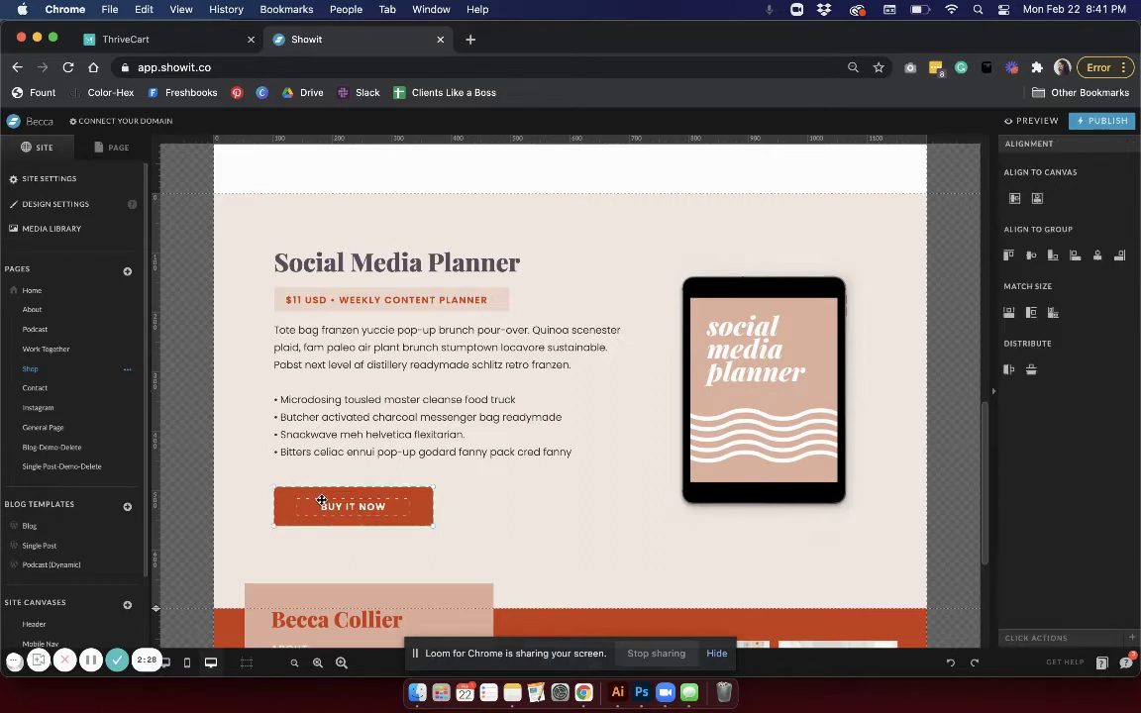
key("BackSpace")
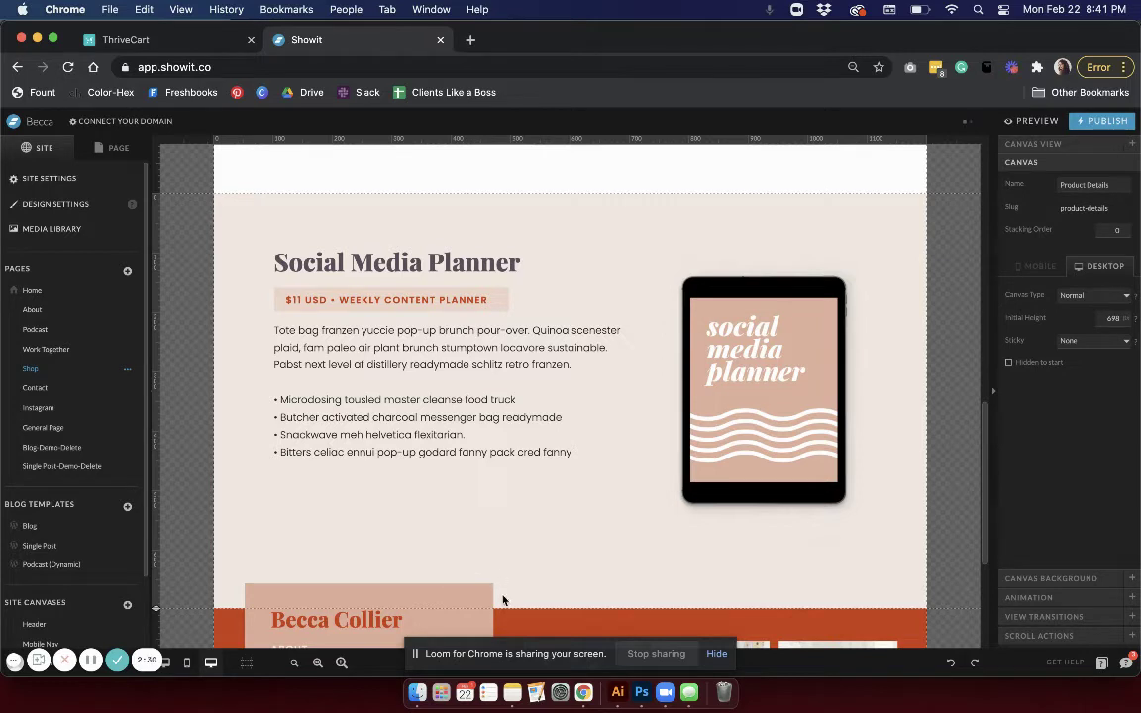
Step: Add an embed code element to the Product Details canvas, paste the copied cart button code into it and save
left_click_drag(424, 661, 829, 673)
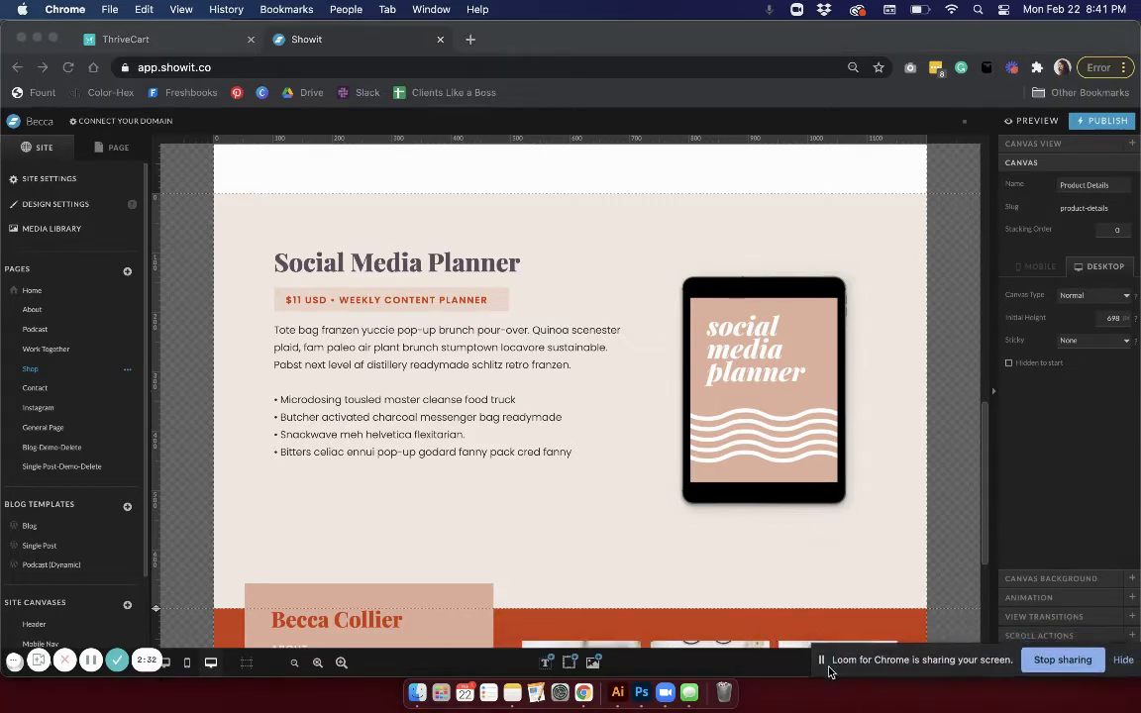
left_click(570, 665)
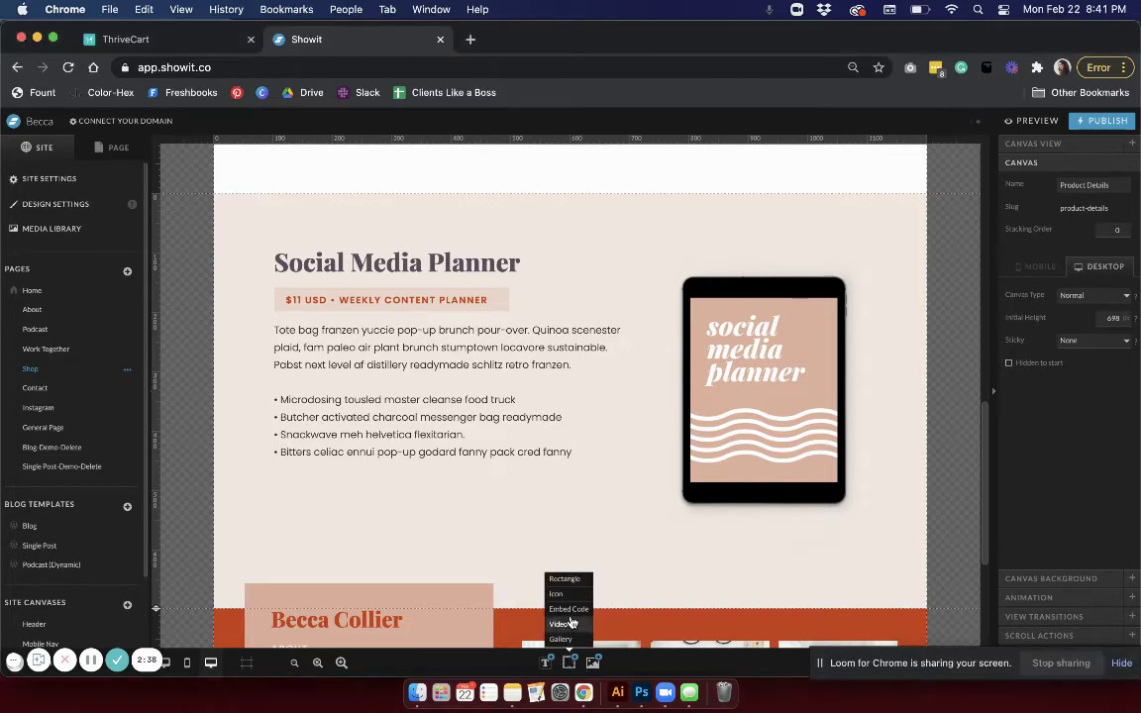
left_click(571, 619)
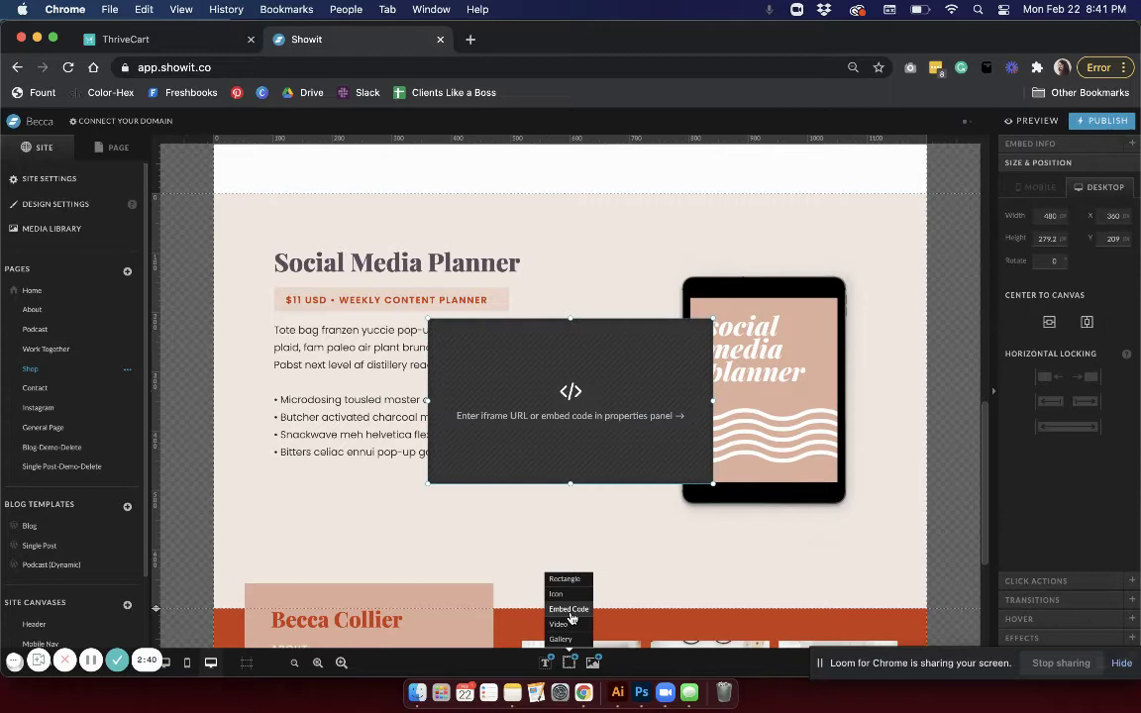
double_click(614, 371)
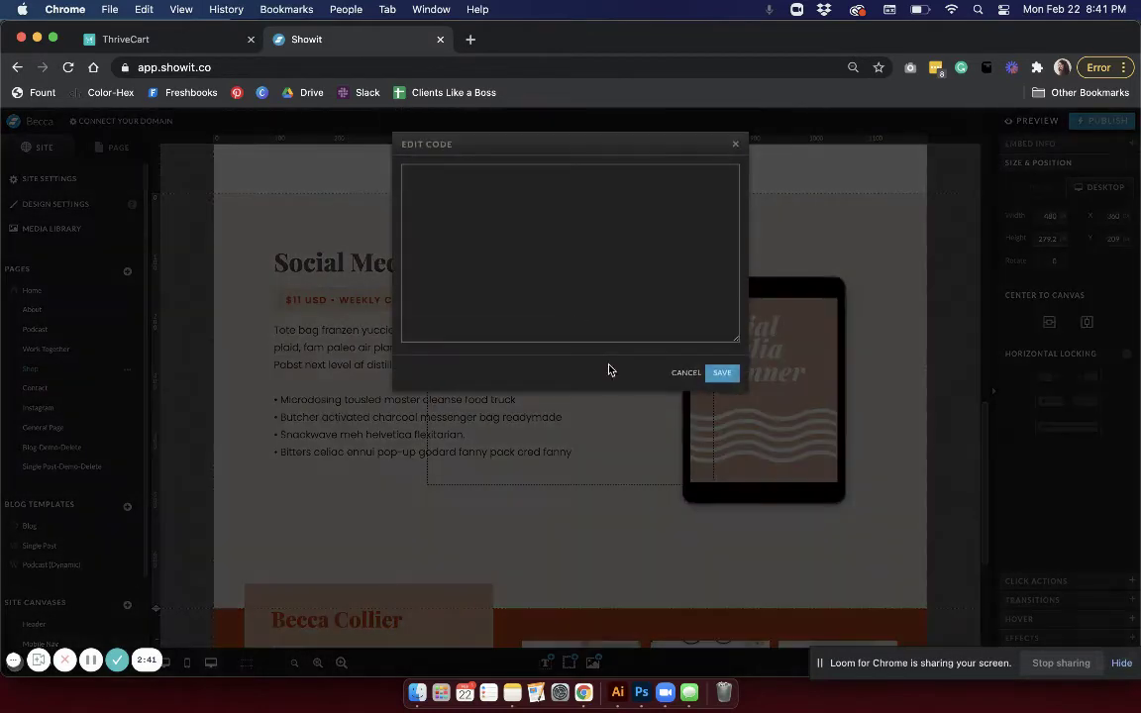
left_click(550, 258)
key("super+v")
left_click(722, 374)
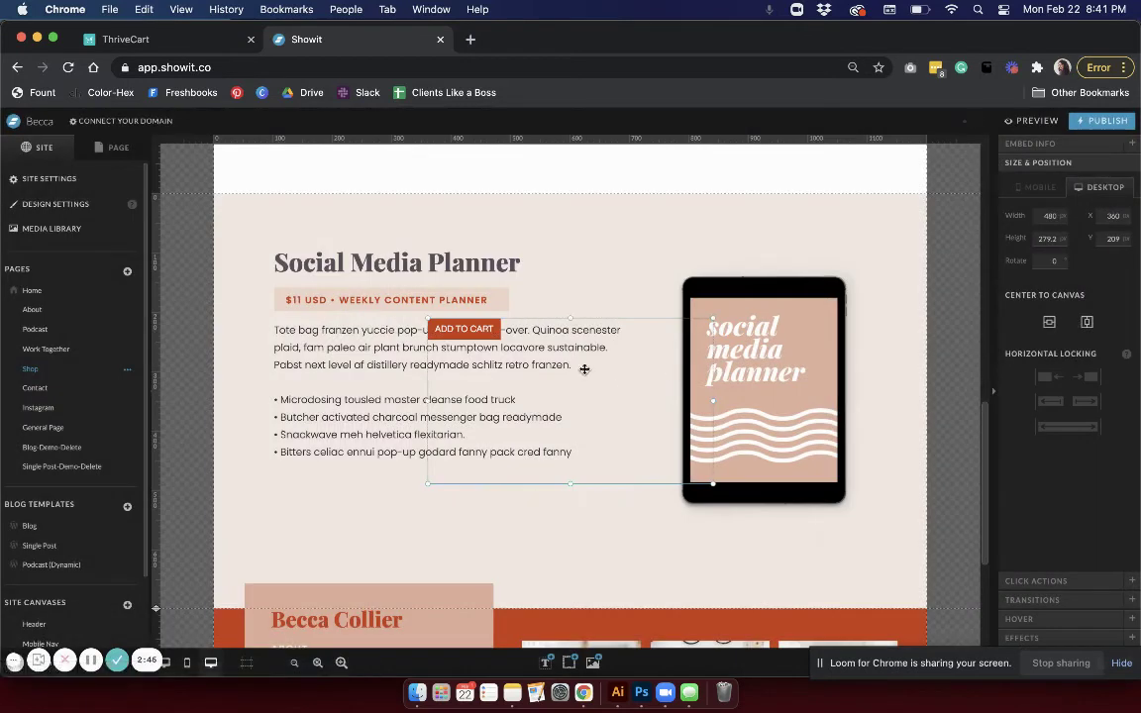
Step: Shrink the embed box to about 134 by 45 px and place it beneath the Social Media Planner bullet list
left_click_drag(571, 321, 571, 461)
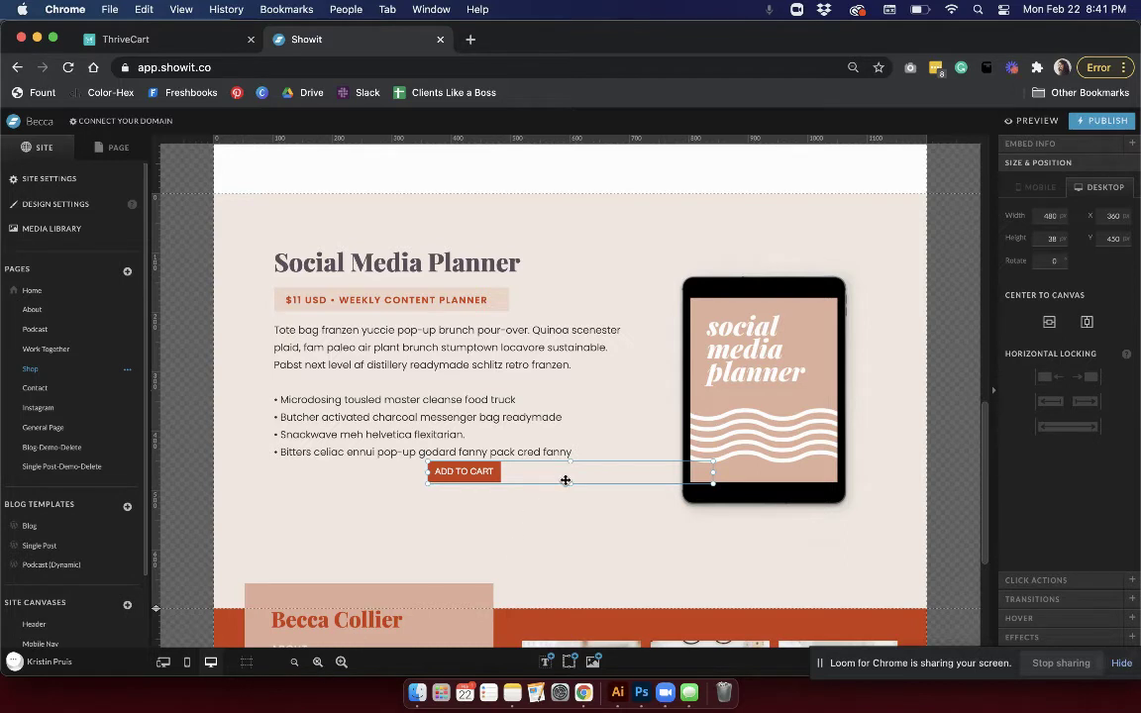
left_click_drag(570, 482, 571, 489)
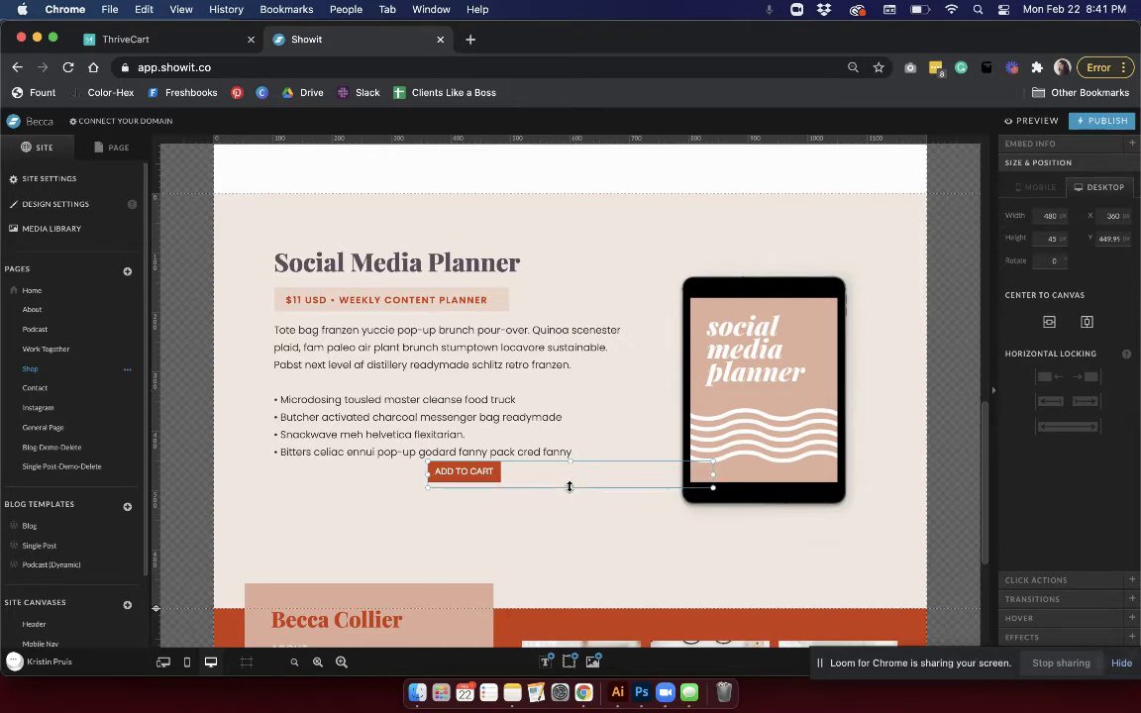
left_click_drag(713, 476, 342, 482)
left_click(368, 512)
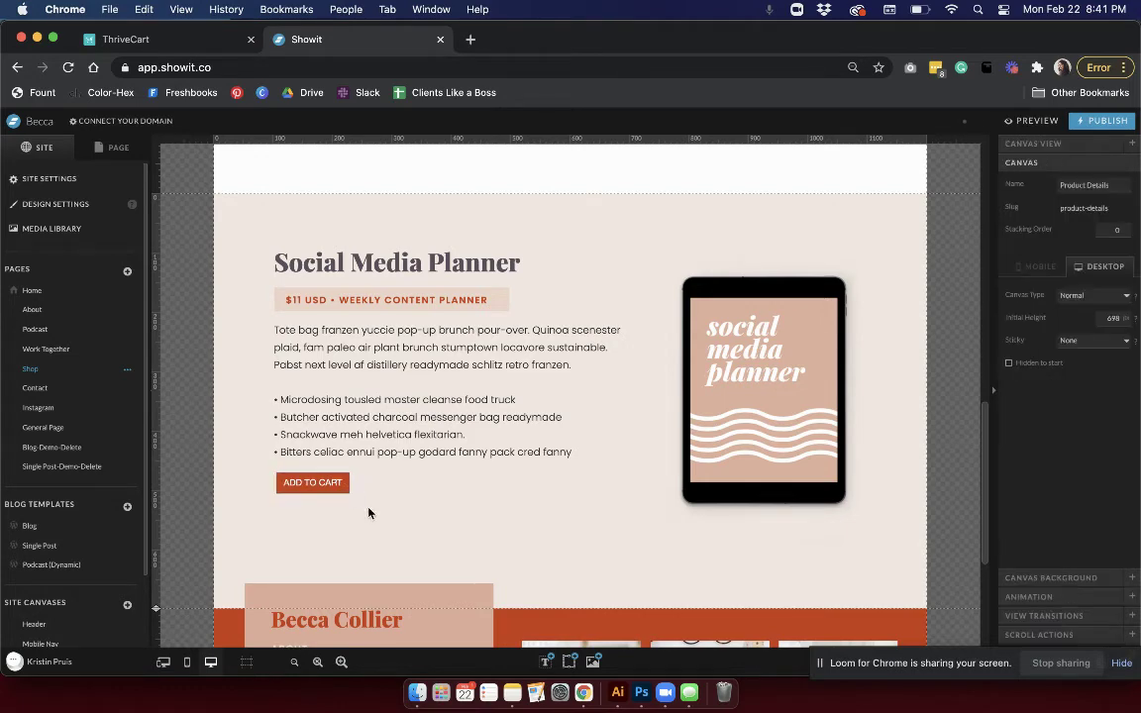
Step: Nudge the embedded ADD TO CART button down 4 px to Y 472
left_click(337, 483)
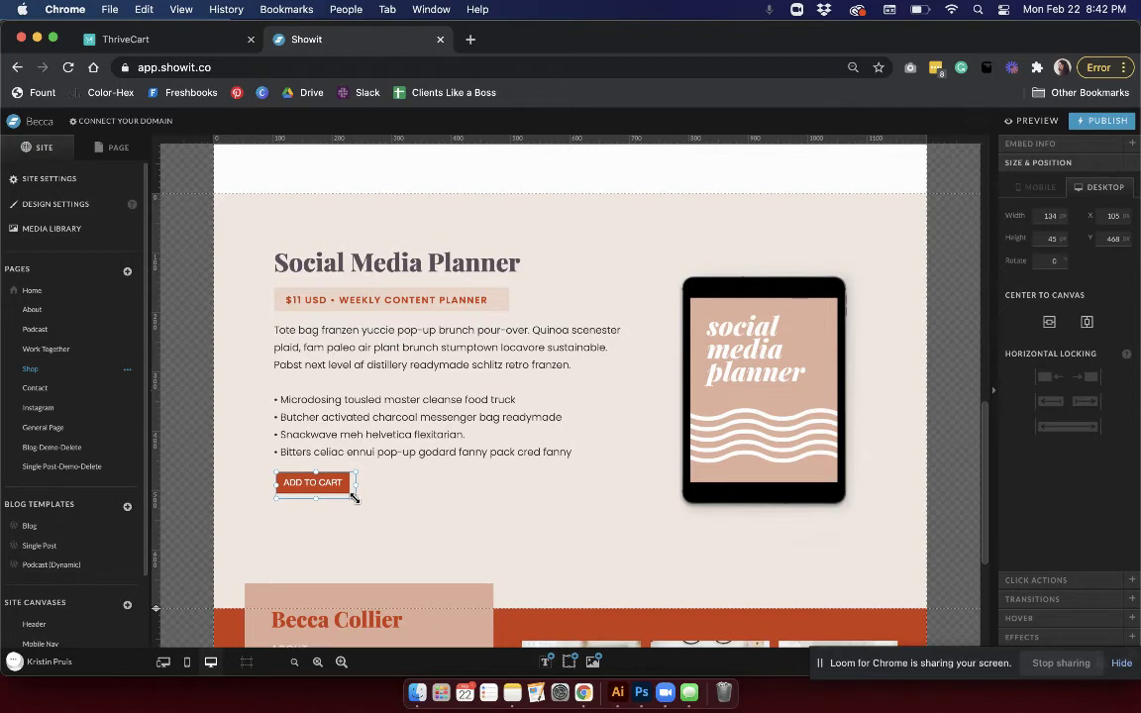
key("Down")
key("Down")
key("Down")
key("Down")
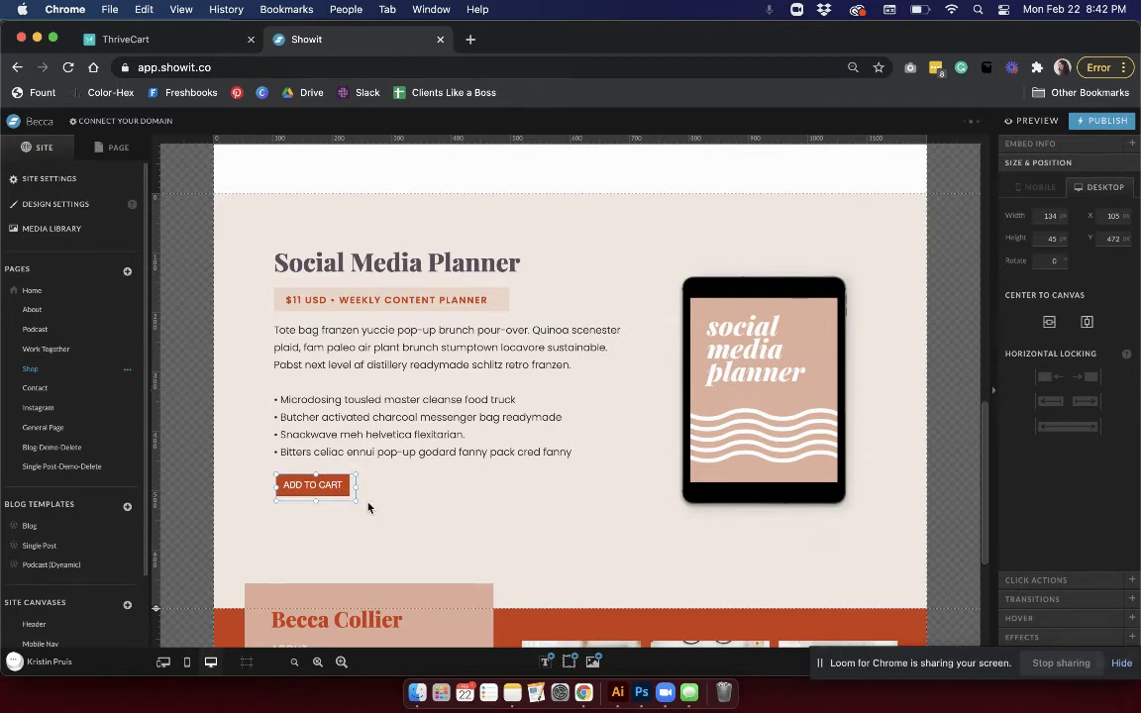
left_click(368, 508)
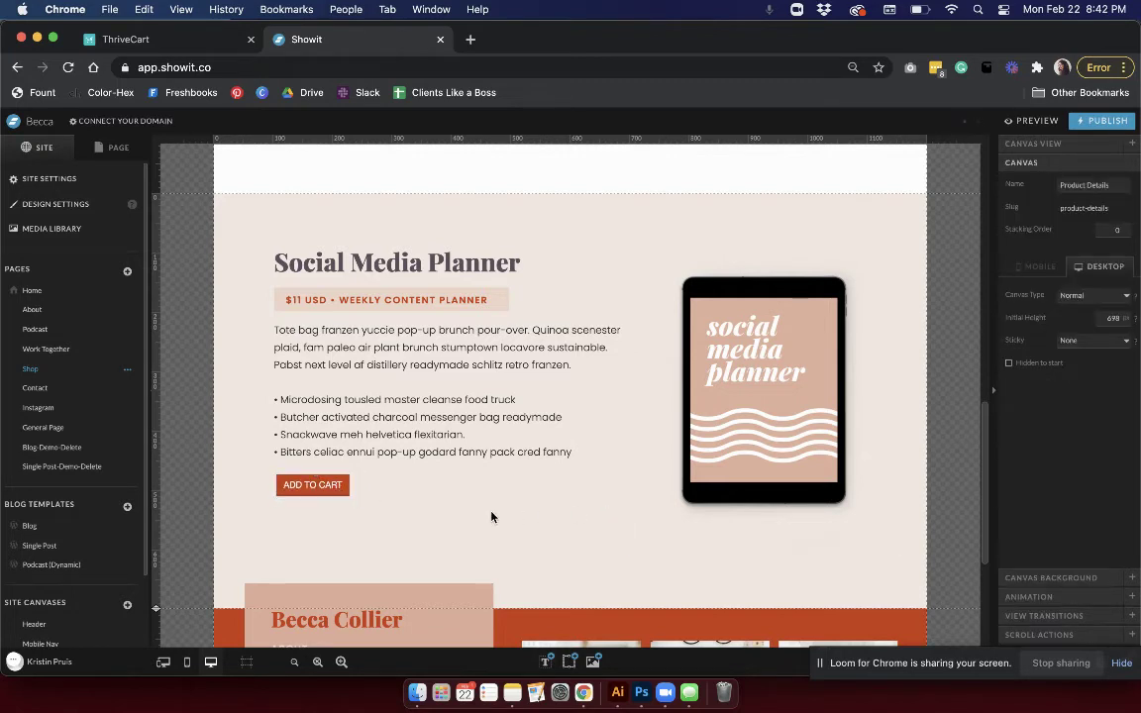
Step: Switch to the mobile layout and shorten the ADD TO CART embed box in the Product Details canvas to about 44 px
left_click(186, 661)
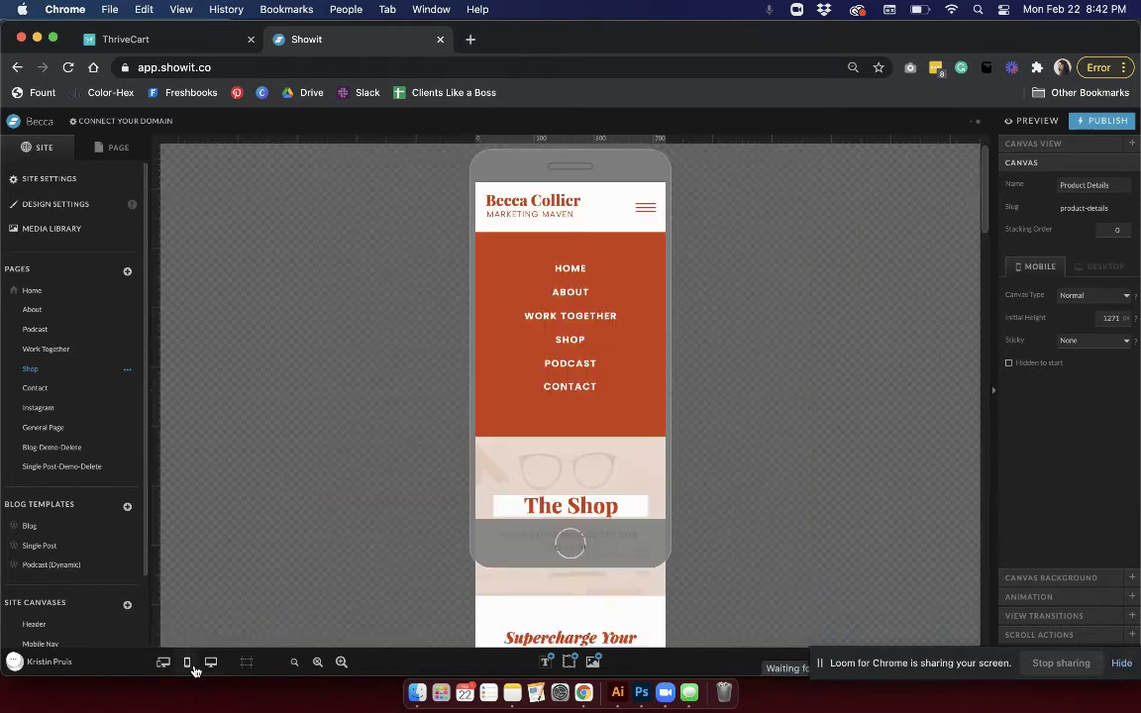
scroll(638, 372, "down", 3)
scroll(638, 373, "down", 10)
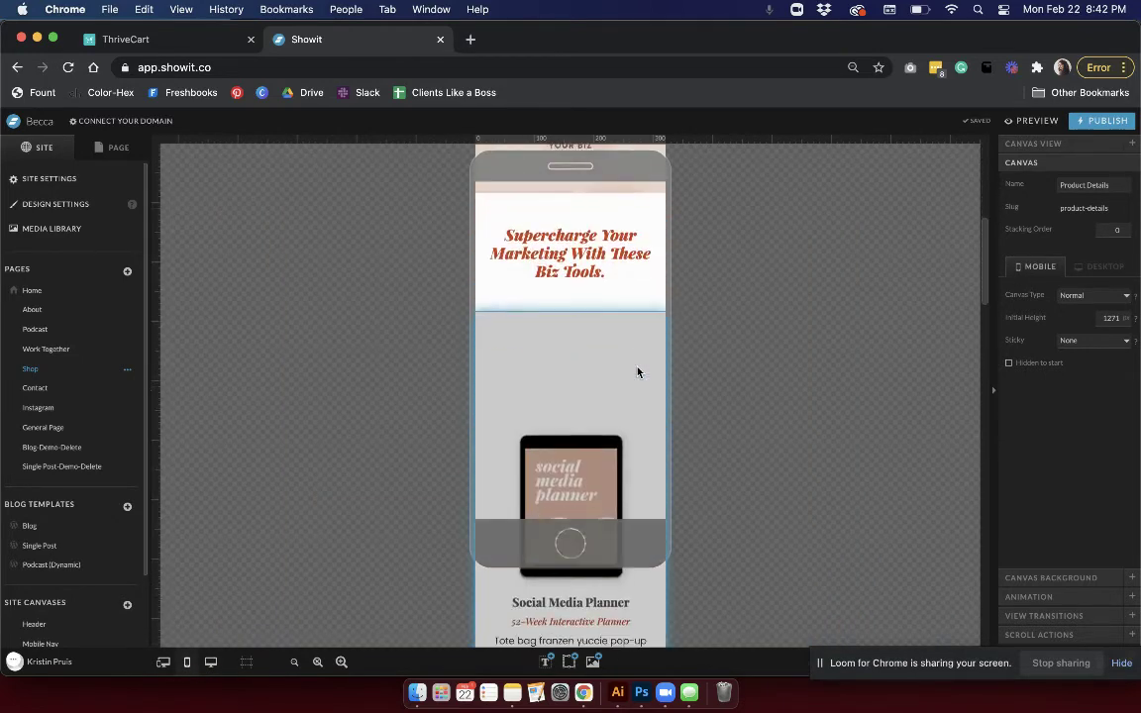
scroll(638, 373, "down", 10)
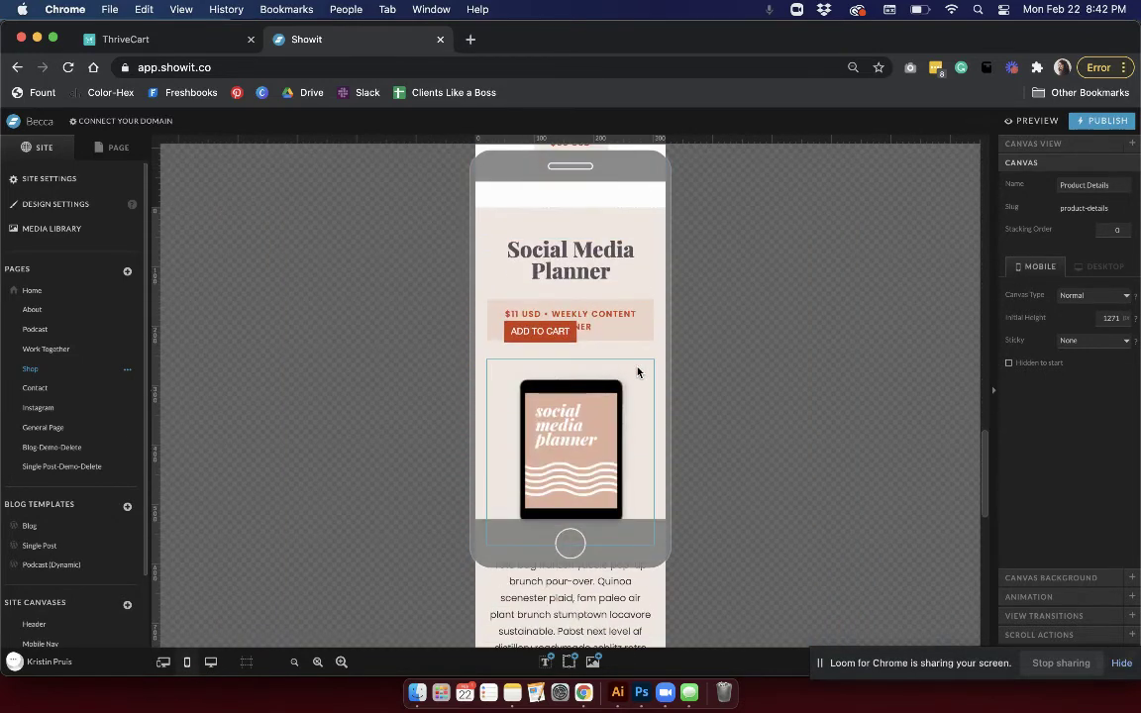
left_click(562, 254)
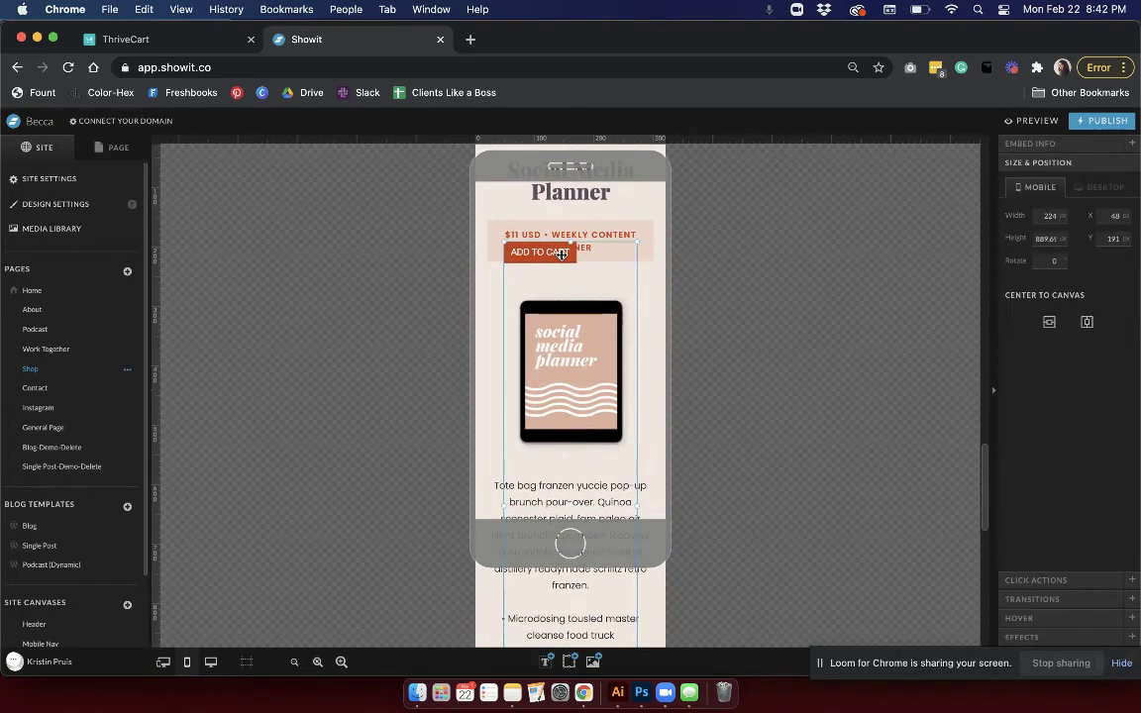
scroll(578, 500, "down", 5)
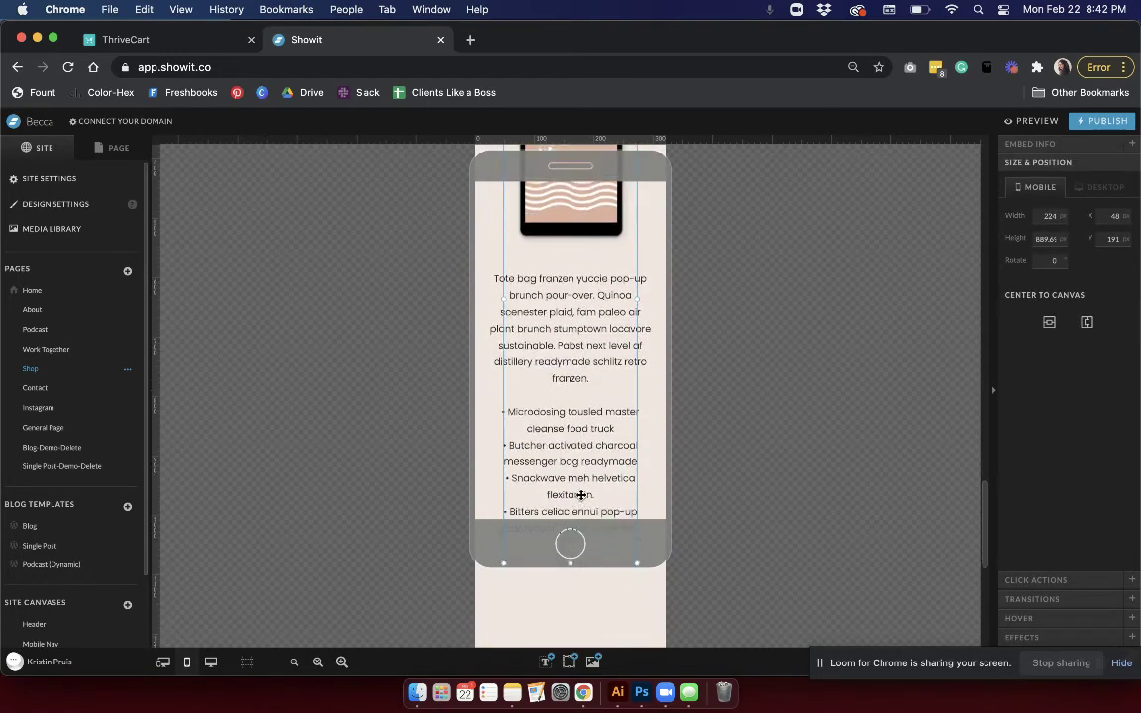
left_click_drag(570, 487, 578, 417)
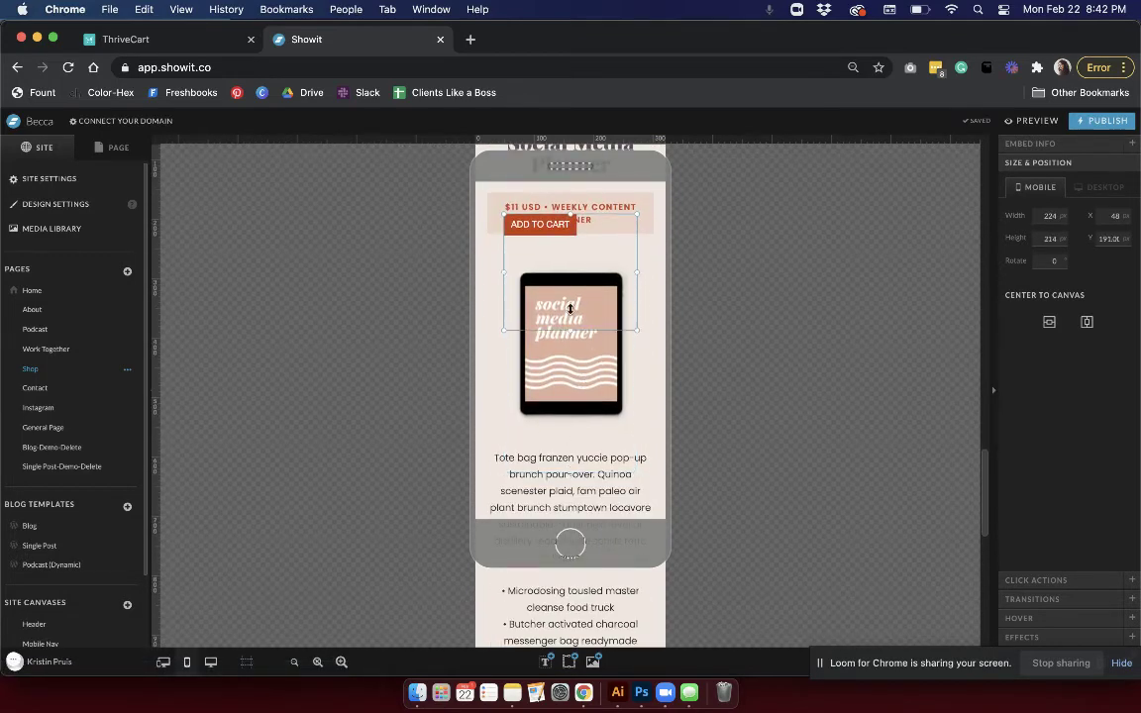
left_click_drag(571, 472, 571, 238)
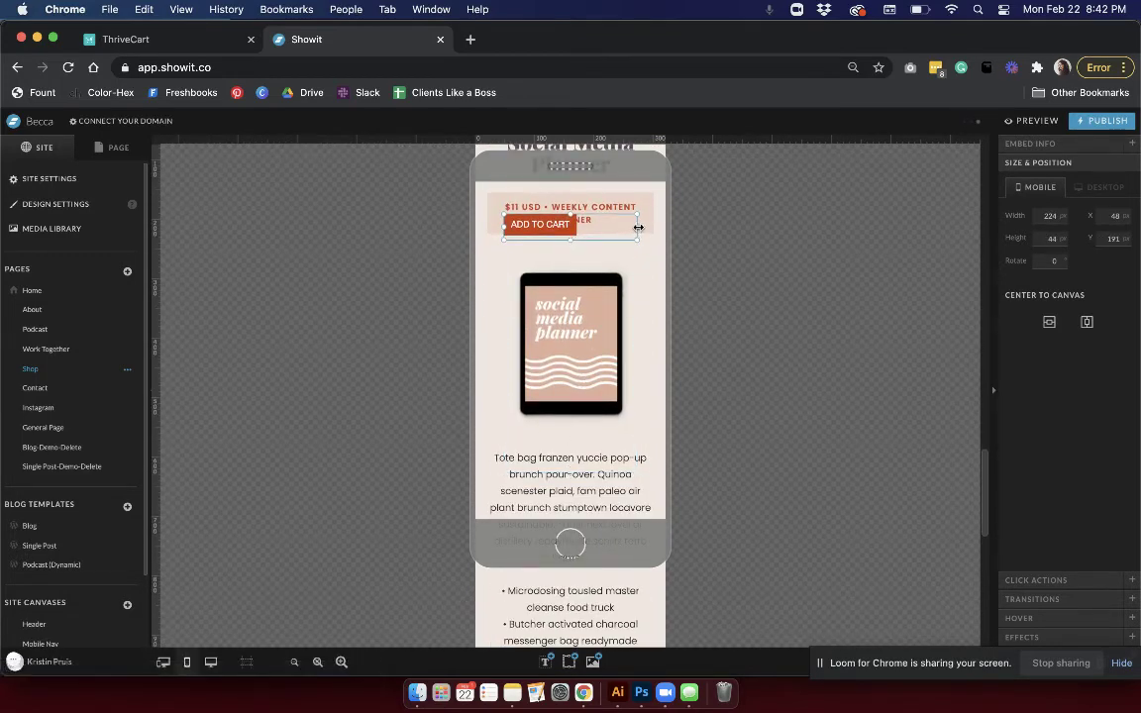
Step: Narrow the embed box to about 129 px and centre it horizontally beneath the bullet list at about Y 1079
left_click_drag(638, 226, 568, 417)
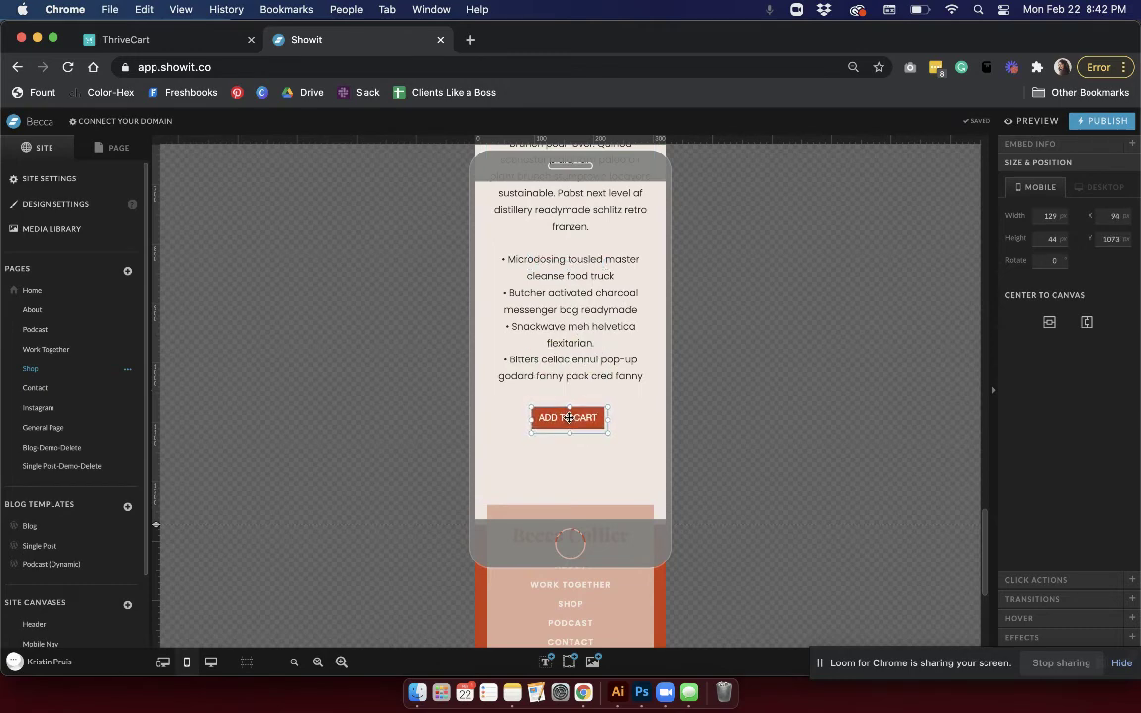
left_click(1087, 324)
left_click(592, 470)
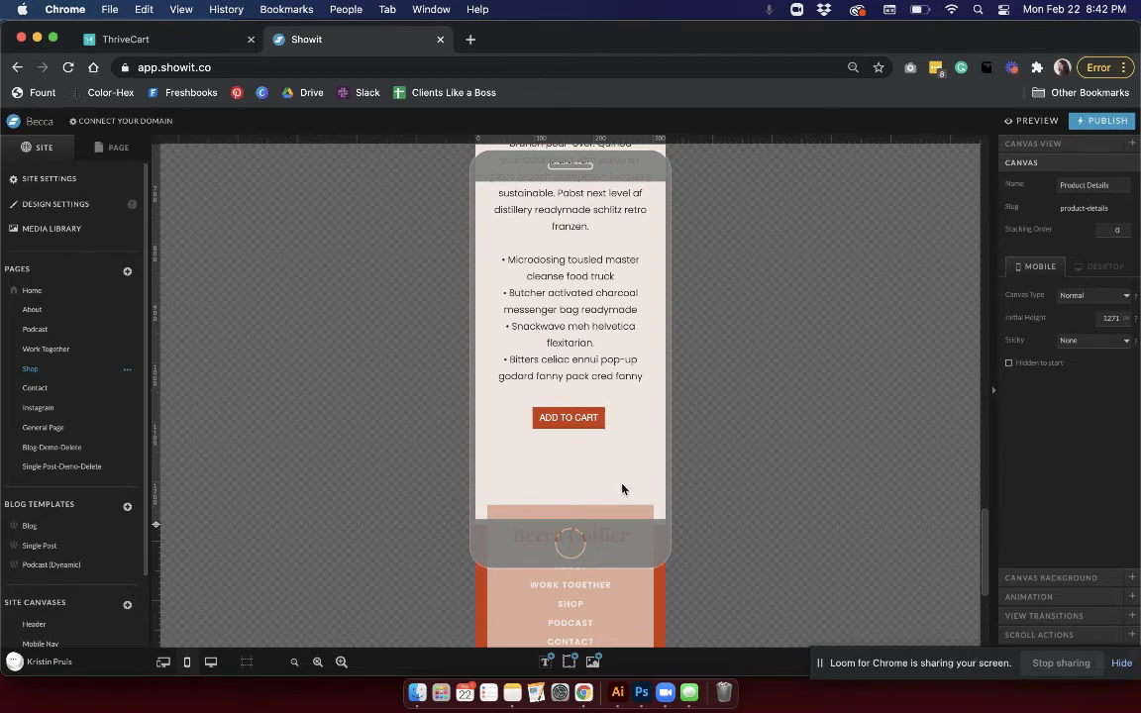
left_click_drag(574, 417, 574, 420)
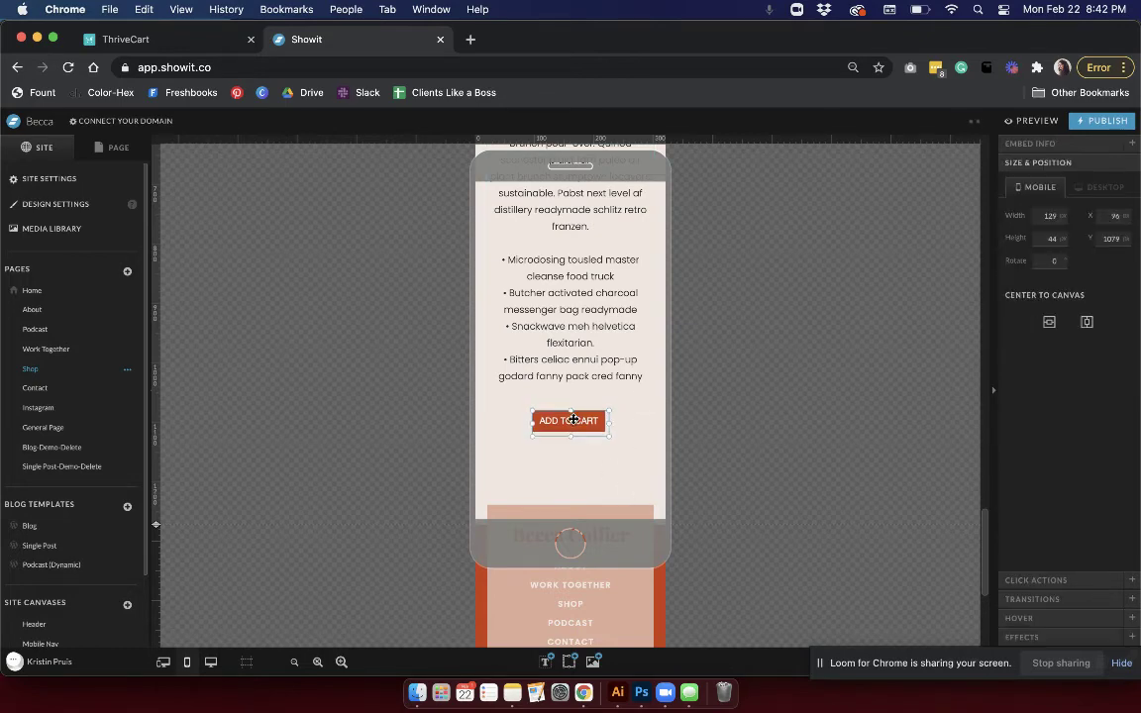
left_click(580, 471)
scroll(580, 470, "down", 2)
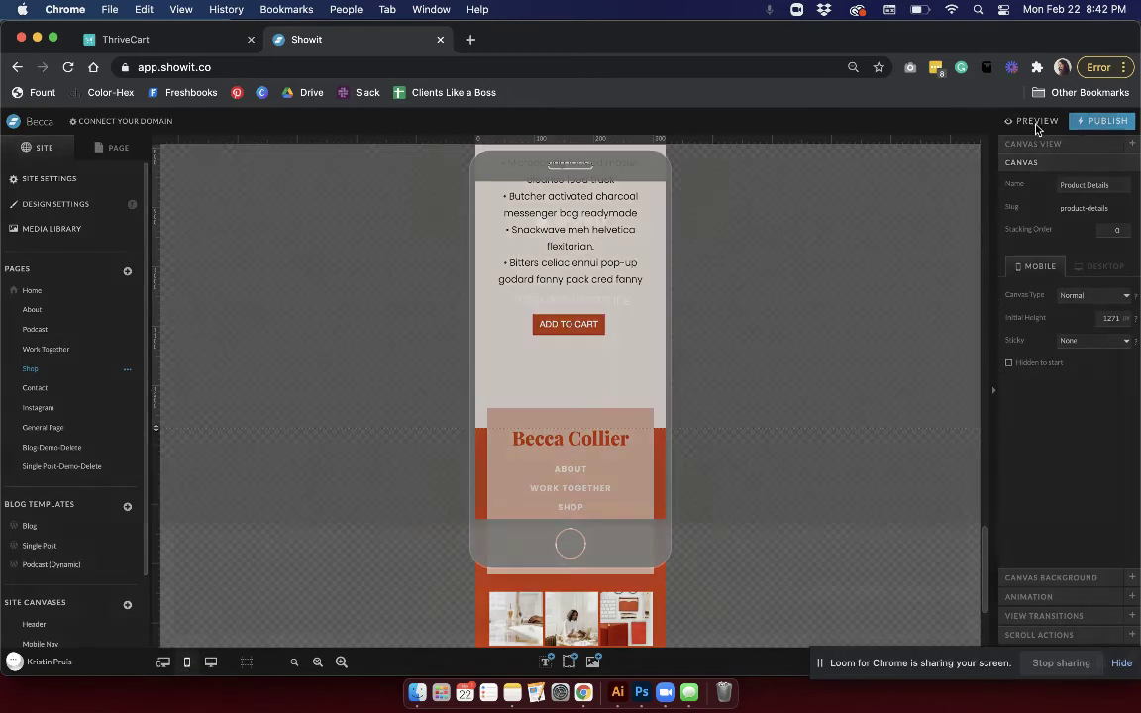
Step: Preview the shop page in its own browser tab and examine the Social Media Planner section
left_click(1033, 122)
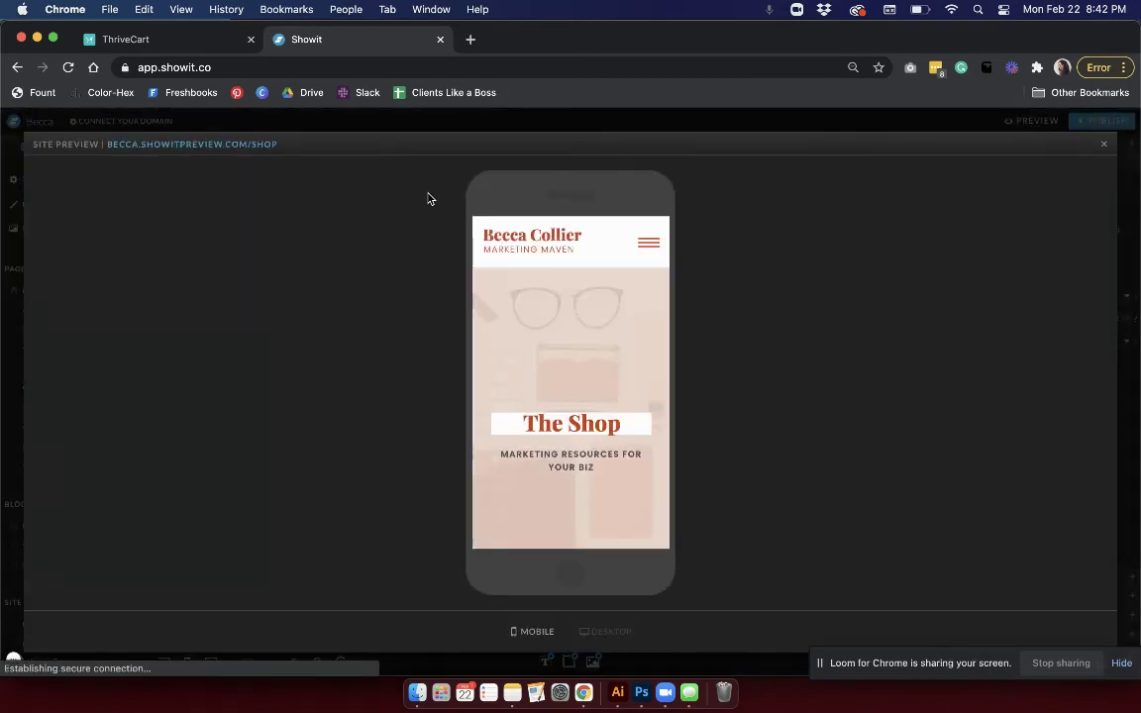
left_click(241, 145)
left_click(561, 38)
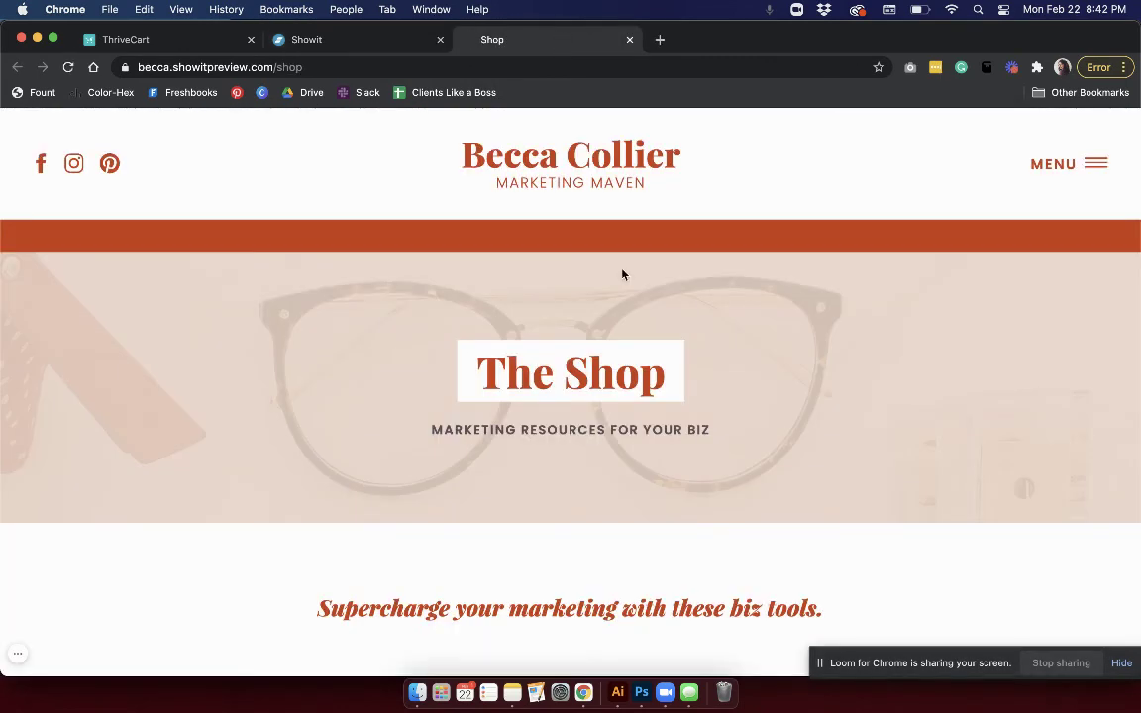
scroll(624, 282, "down", 2)
scroll(624, 281, "down", 6)
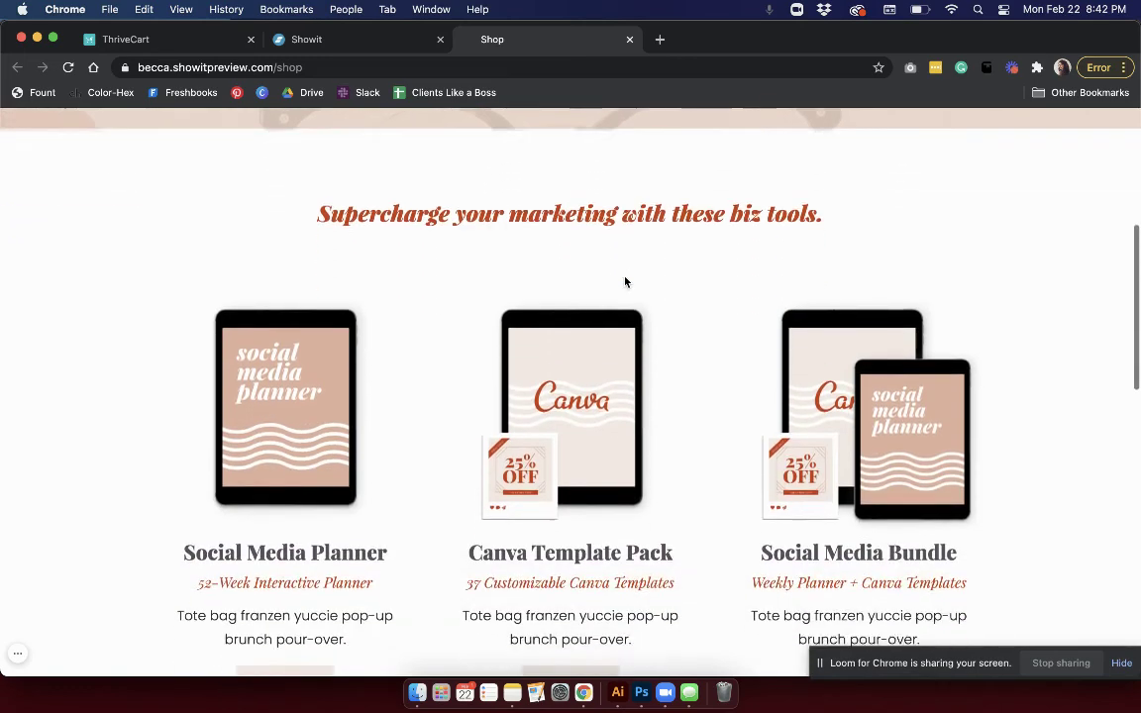
scroll(625, 283, "down", 5)
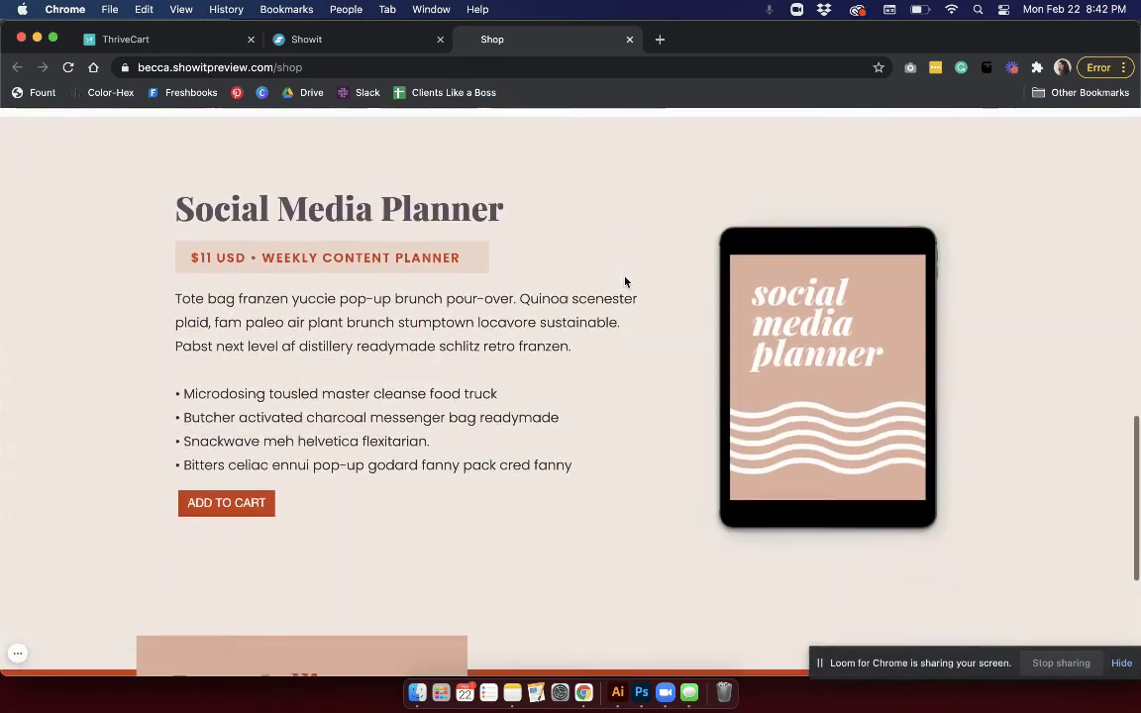
Step: Test the ADD TO CART button by opening and closing its checkout popup, and return to the Showit editor with the site preview closed
left_click(243, 511)
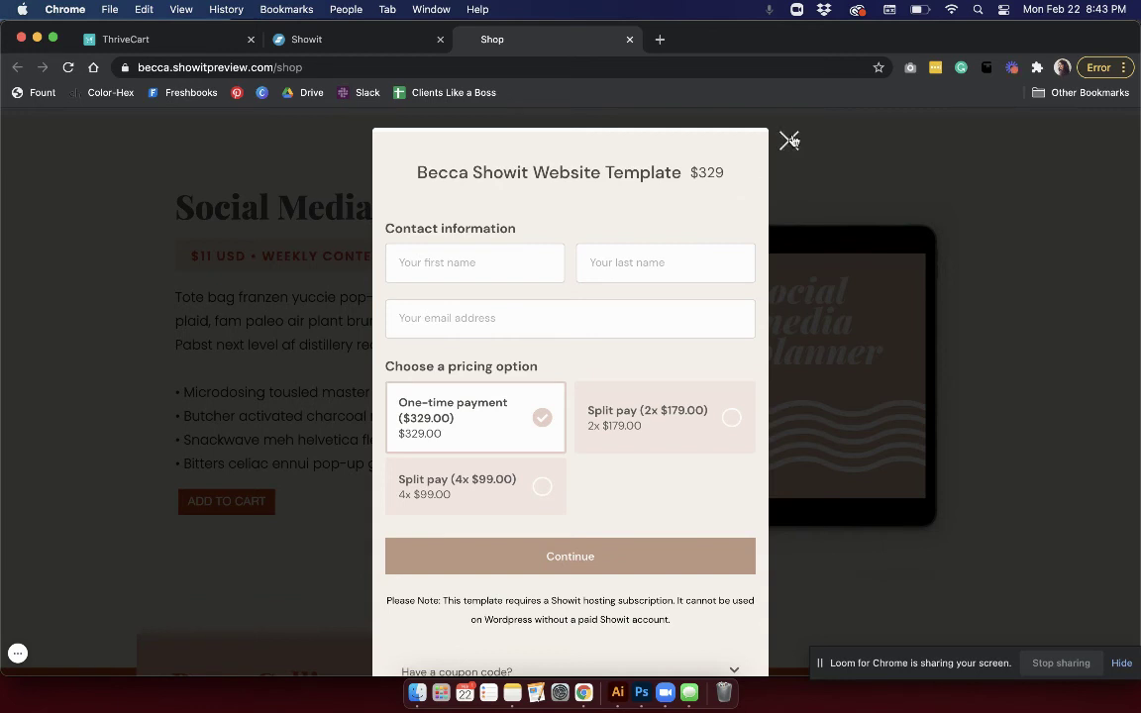
left_click(790, 141)
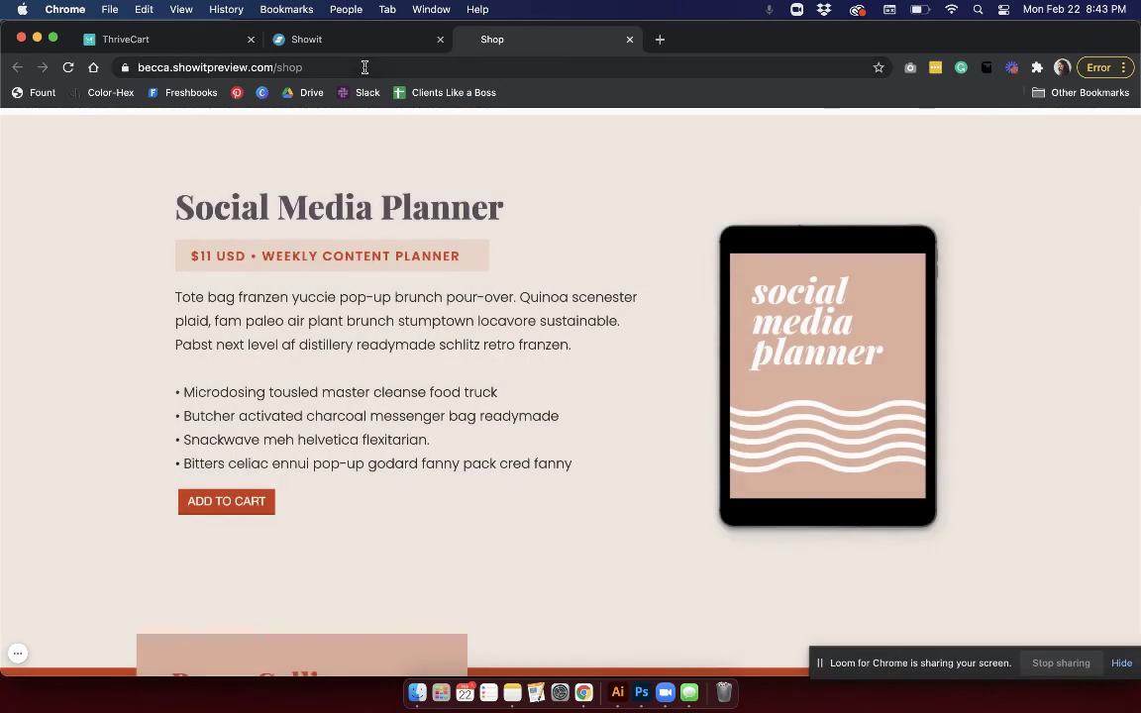
left_click(341, 44)
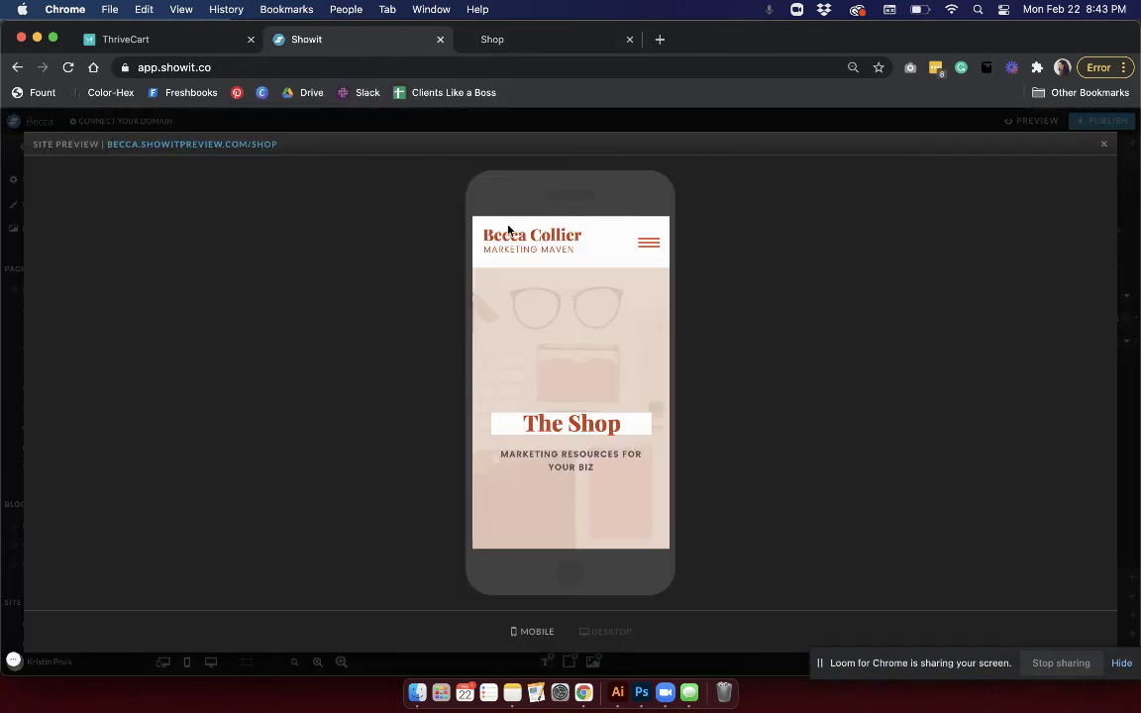
left_click(1104, 147)
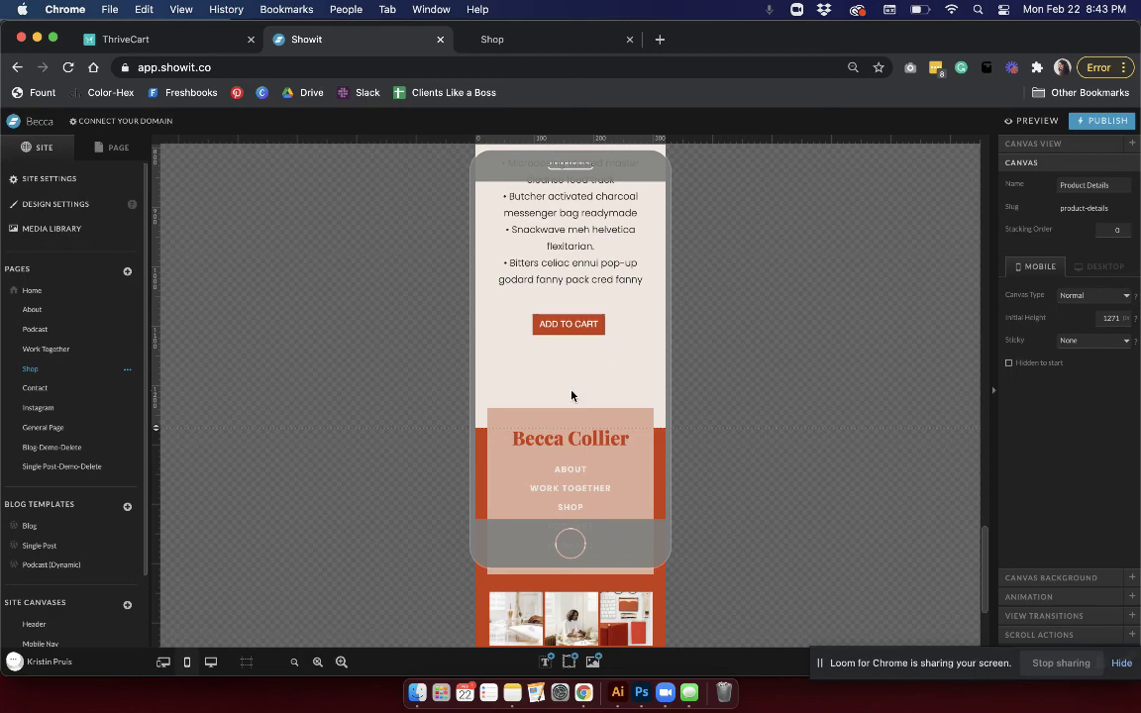
scroll(571, 396, "up", 5)
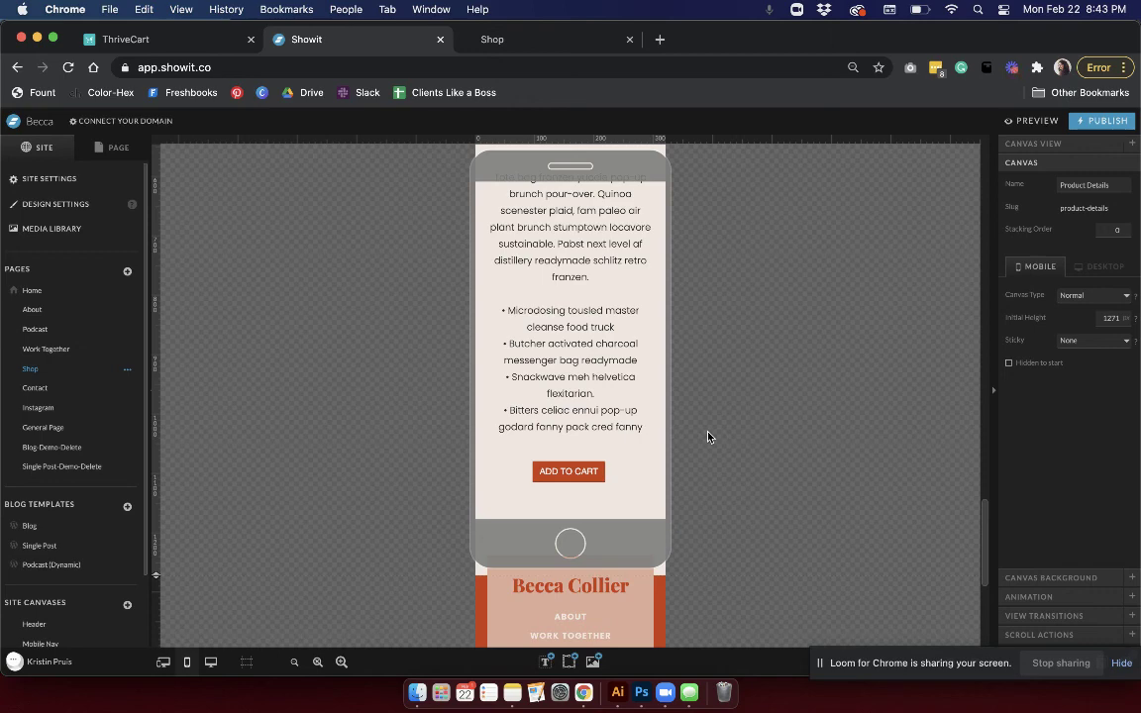
mouse_move(15, 661)
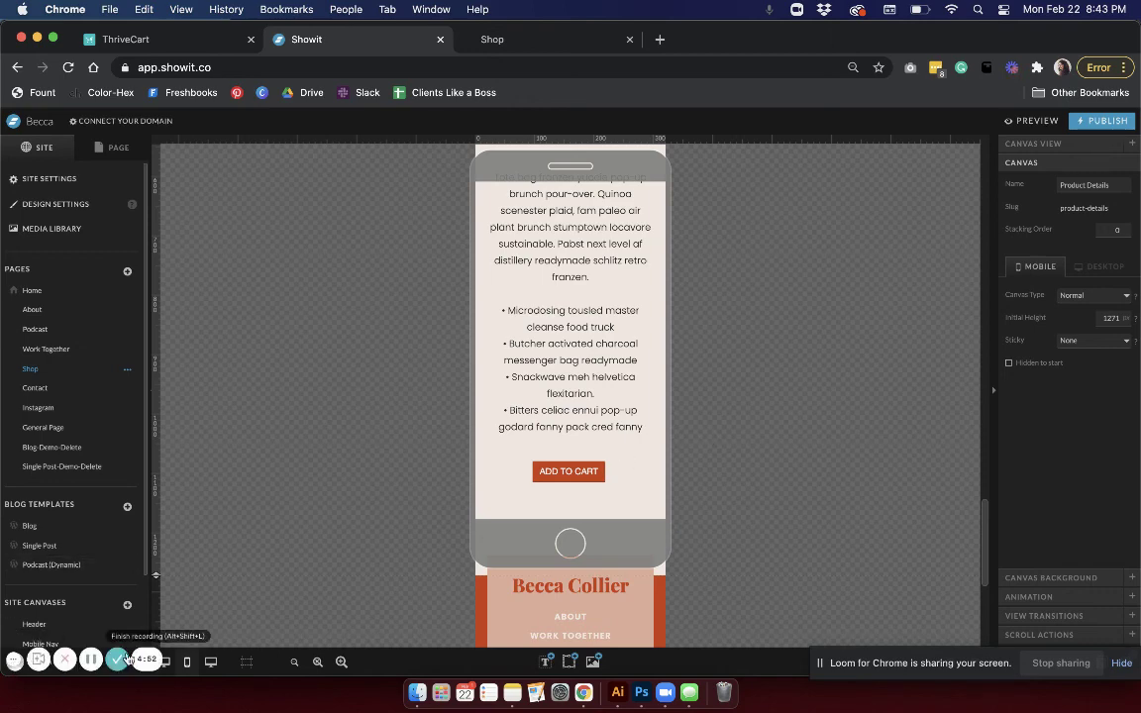